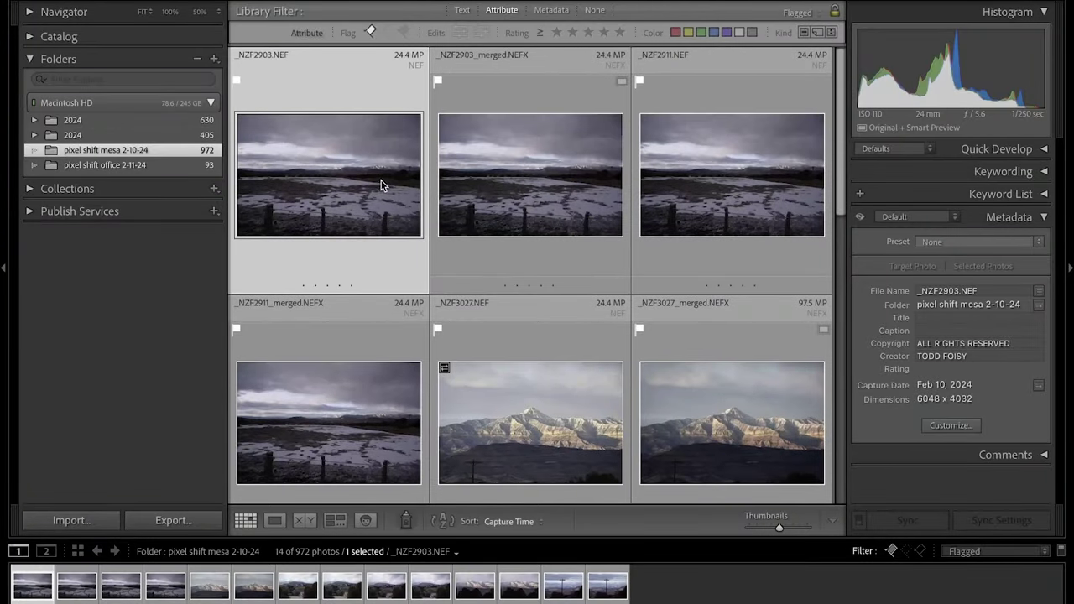
- Compare _NZF2903.NEF with its merged NEFX, zooming the original to 100% and the NEFX in closer
{"action": "left_click", "coordinate": [311, 520]}
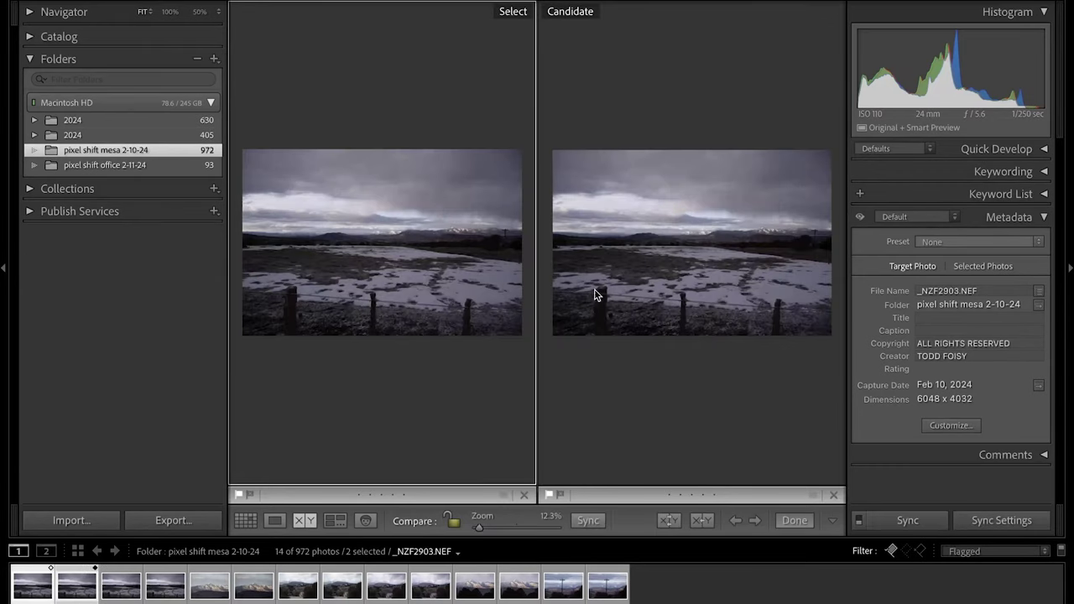
{"action": "left_click", "coordinate": [387, 240]}
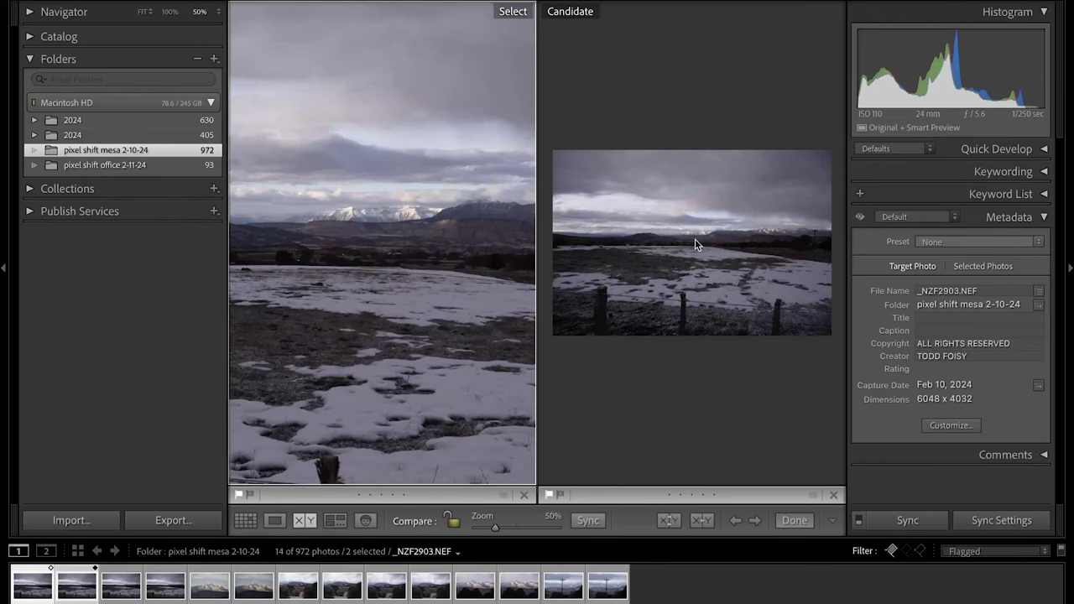
{"action": "left_click", "coordinate": [172, 13]}
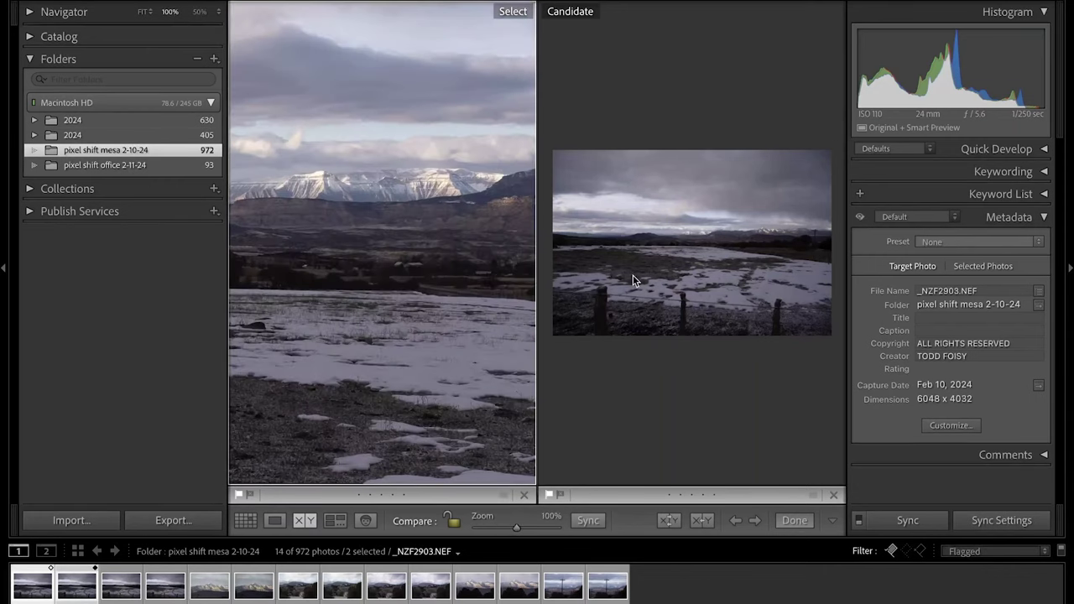
{"action": "left_click", "coordinate": [694, 237]}
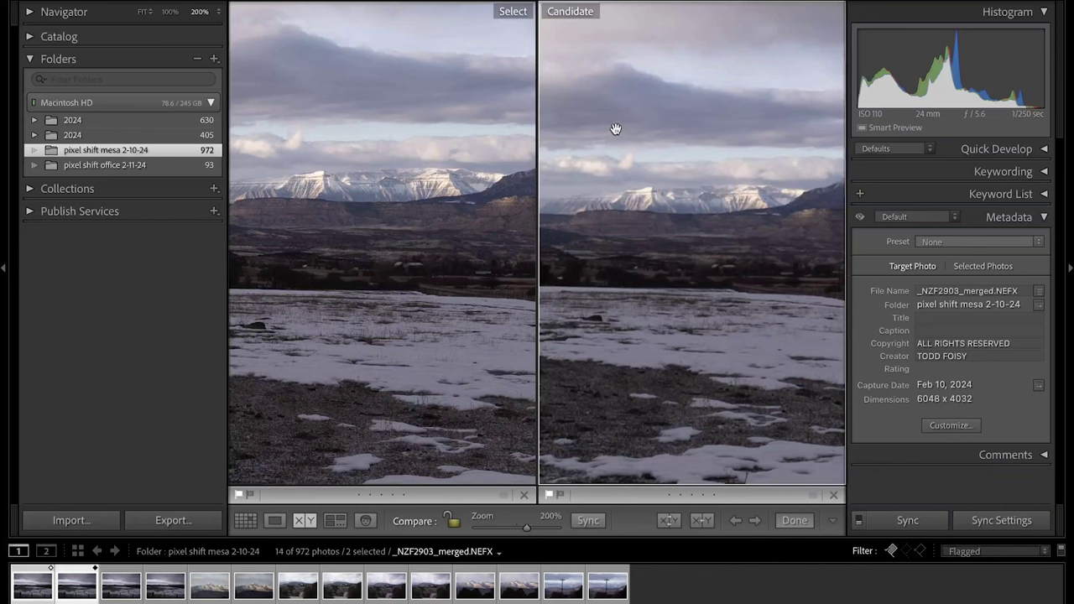
- Return both photos to Fit, then go back to the pixel shift mesa 2-10-24 folder
{"action": "left_click", "coordinate": [611, 189]}
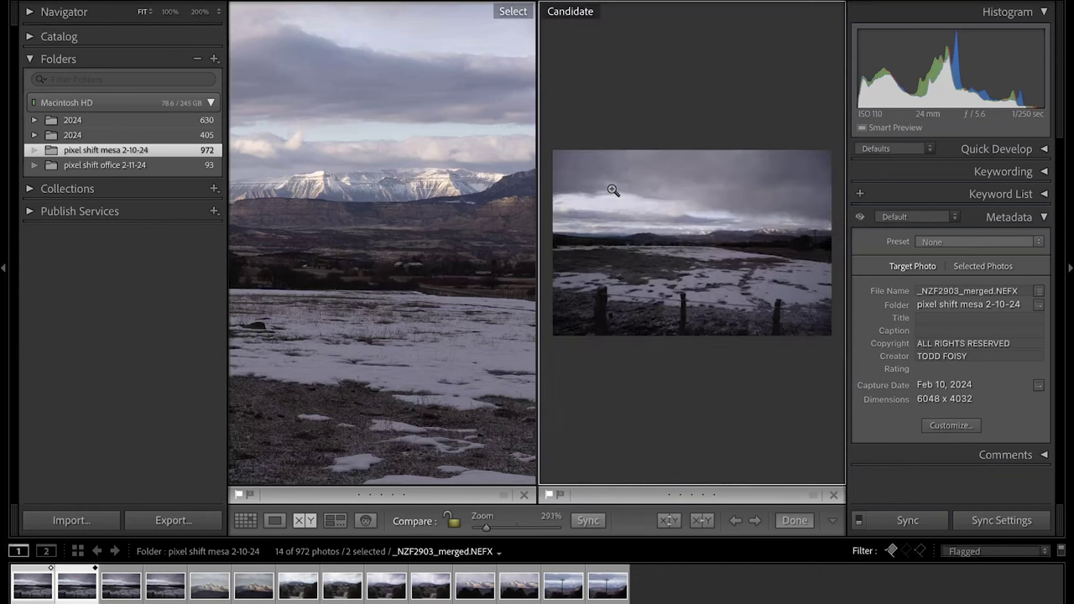
{"action": "left_click", "coordinate": [397, 217]}
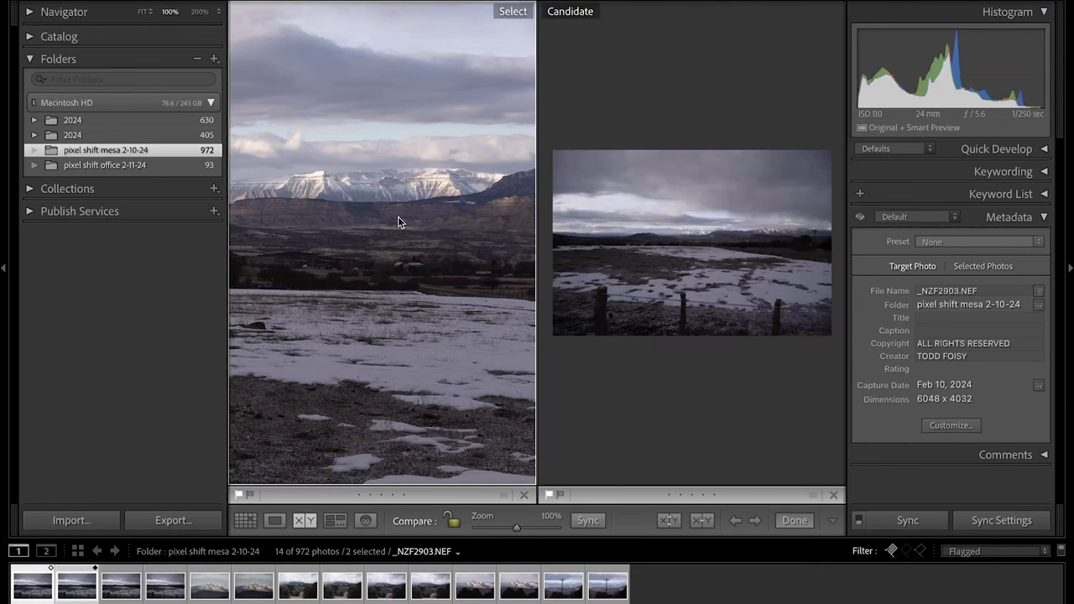
{"action": "left_click", "coordinate": [367, 235]}
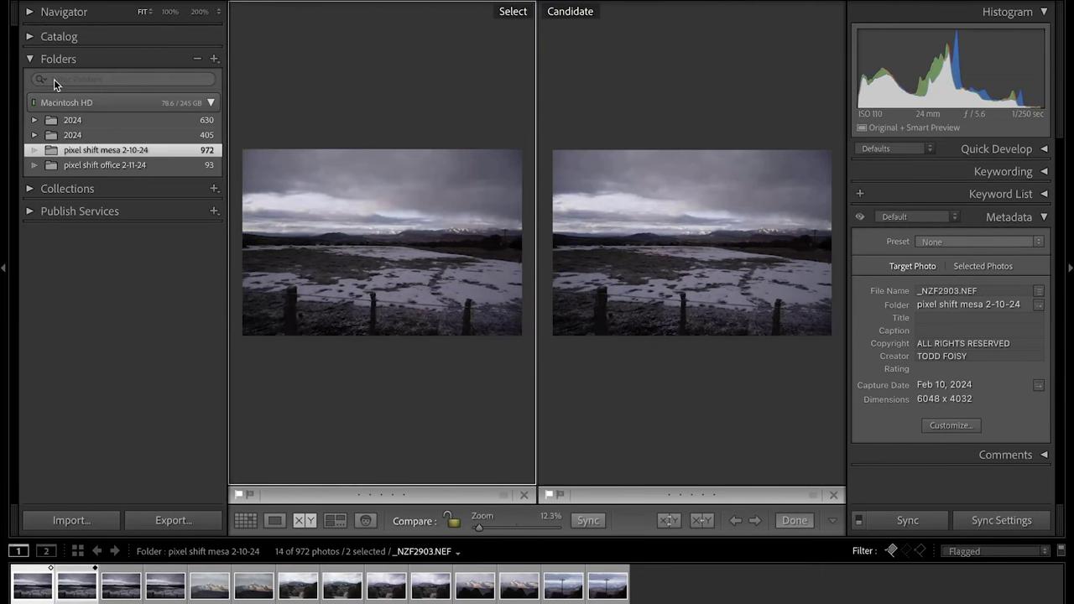
{"action": "left_click", "coordinate": [115, 165]}
{"action": "left_click", "coordinate": [115, 153]}
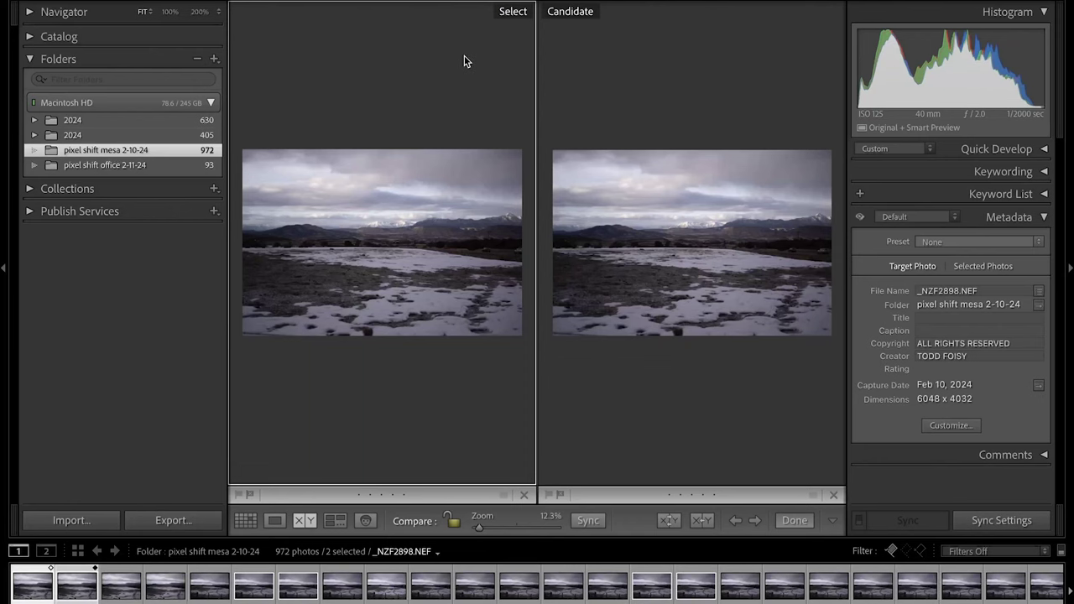
- Show only flagged photos, then zoom the raw to 100% and the merged NEFX to 200% on the peak
{"action": "key", "text": "backslash"}
{"action": "key", "text": "super+l"}
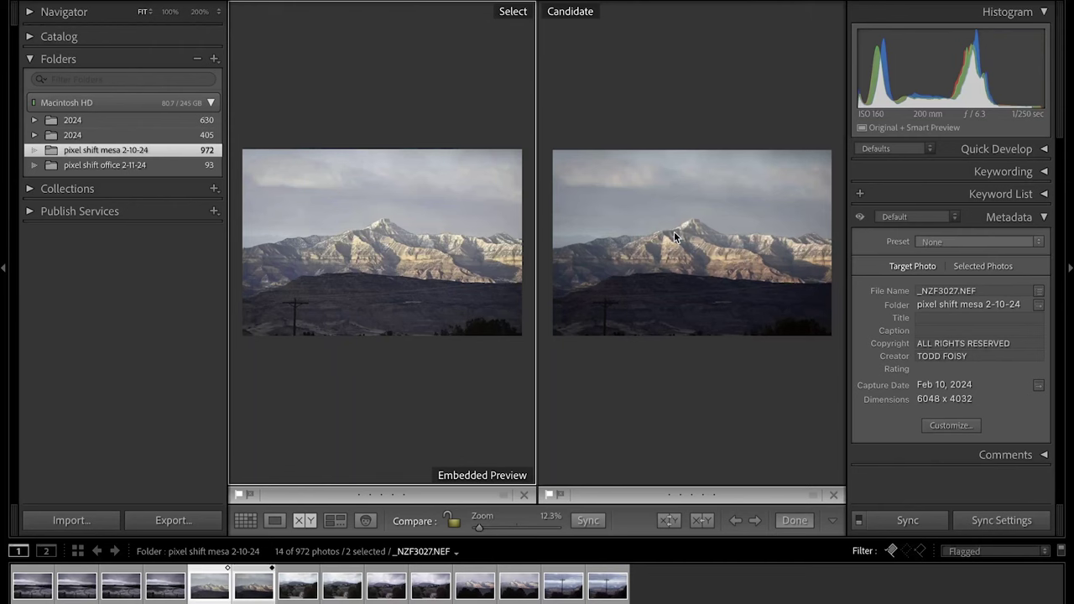
{"action": "left_click", "coordinate": [384, 233]}
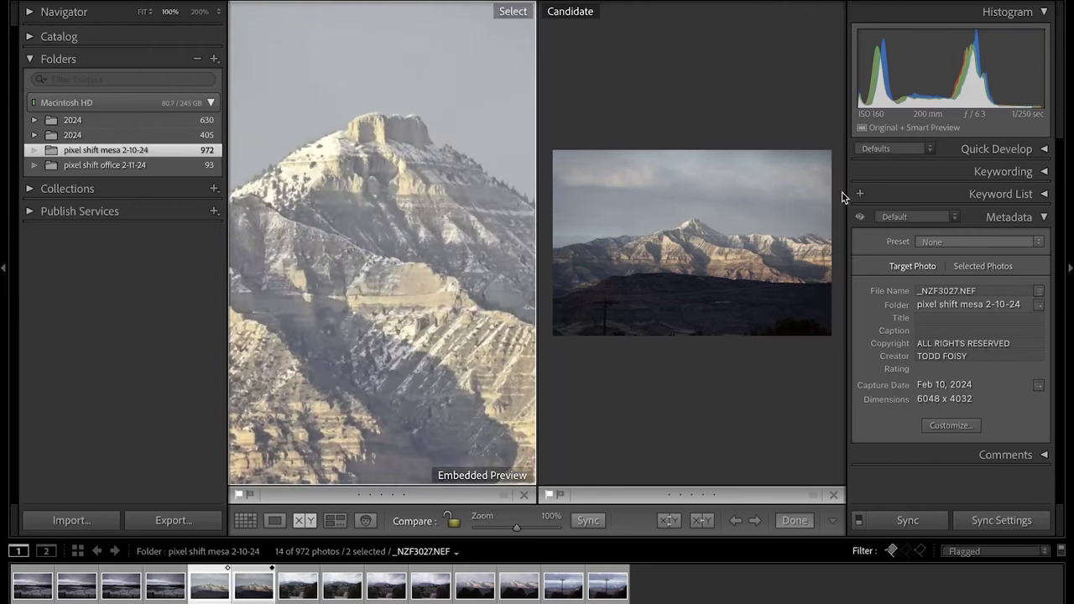
{"action": "left_click", "coordinate": [693, 223]}
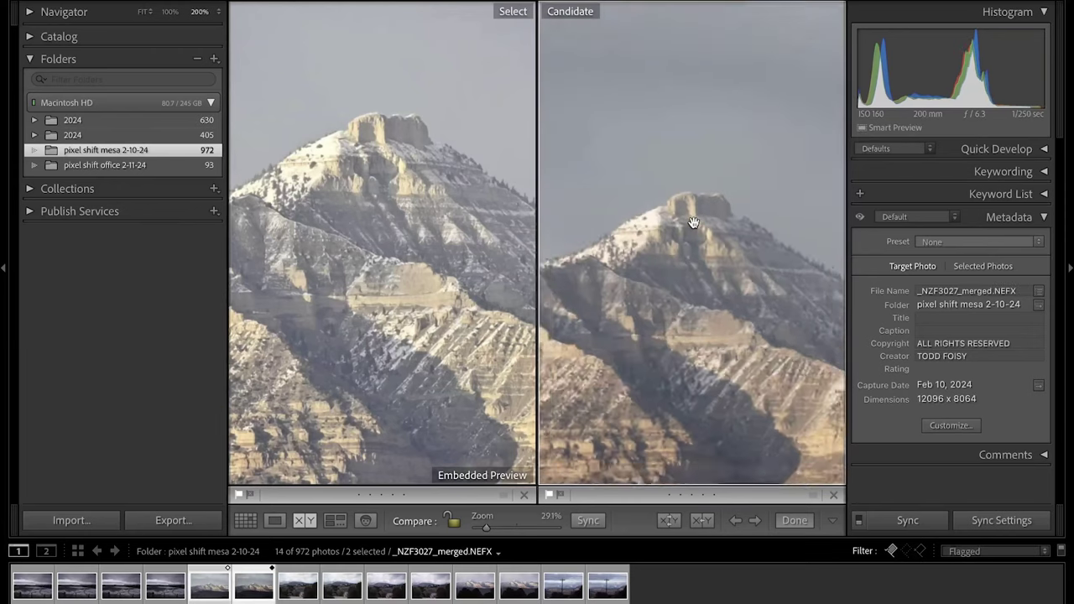
- Pan the merged close-up to line up the peak, then refit it and zoom into its sky
{"action": "left_click_drag", "start_coordinate": [701, 283], "coordinate": [717, 203]}
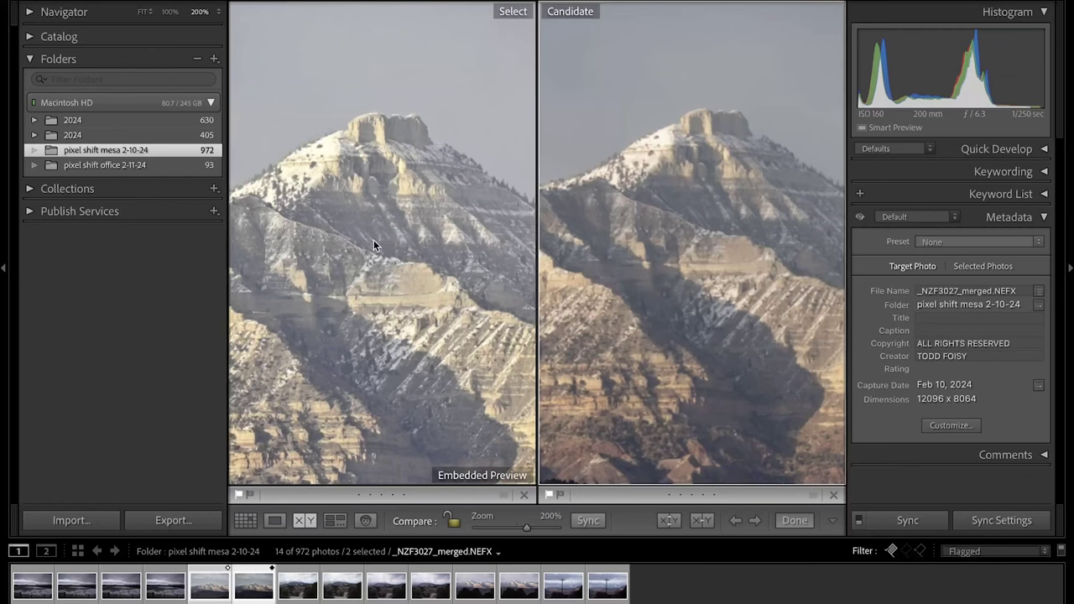
{"action": "left_click", "coordinate": [713, 299]}
{"action": "left_click", "coordinate": [618, 192]}
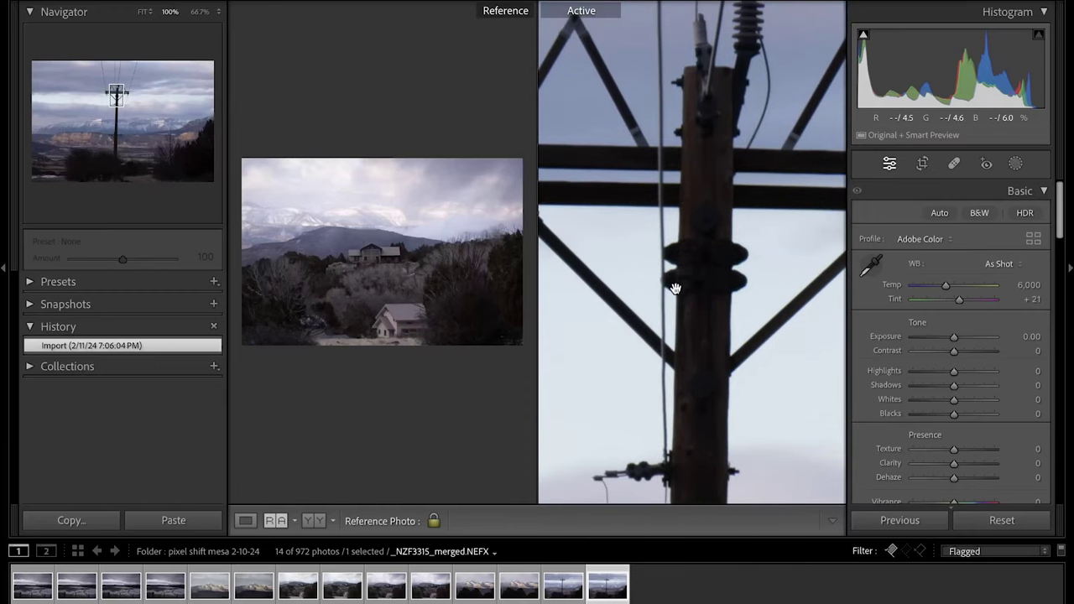
- Make the power-pole photo the Reference, zoom and pan it to match the active pole, then refit
{"action": "left_click_drag", "start_coordinate": [574, 592], "coordinate": [374, 304]}
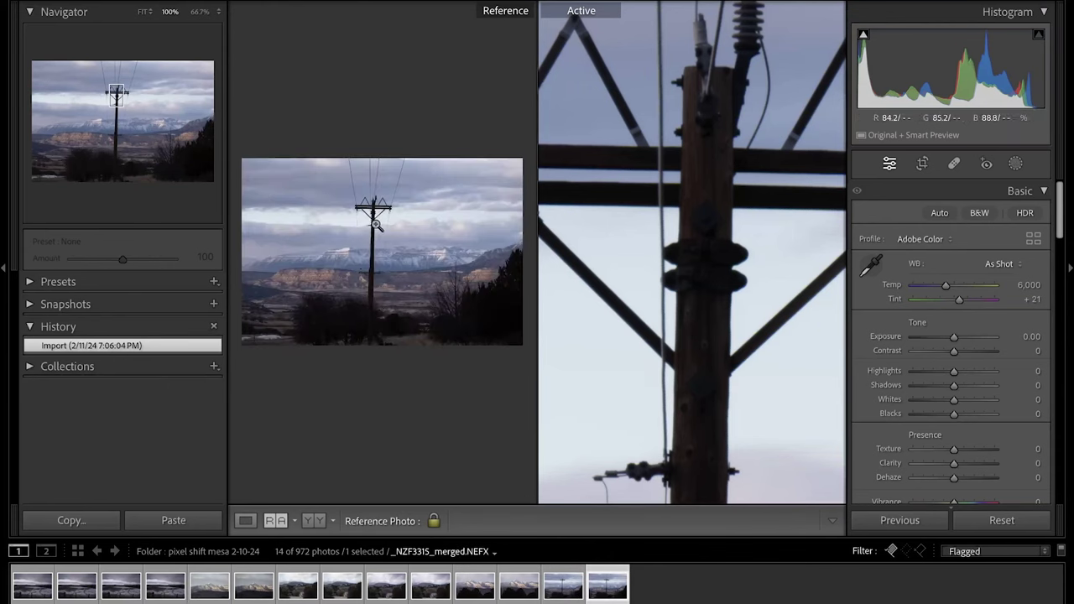
{"action": "left_click", "coordinate": [375, 223]}
{"action": "left_click_drag", "start_coordinate": [369, 225], "coordinate": [422, 262]}
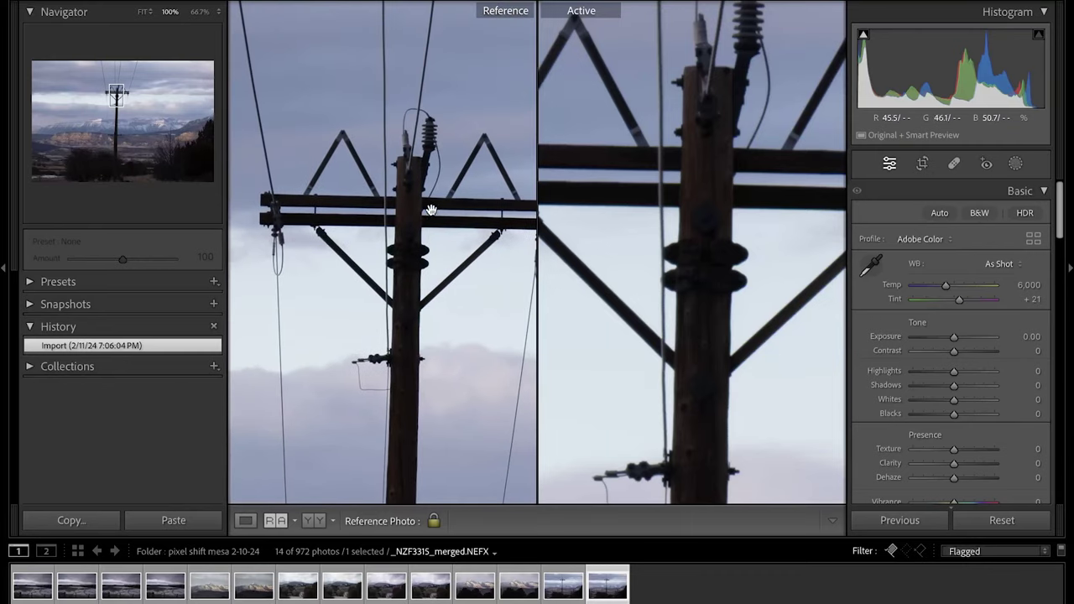
{"action": "left_click", "coordinate": [451, 158]}
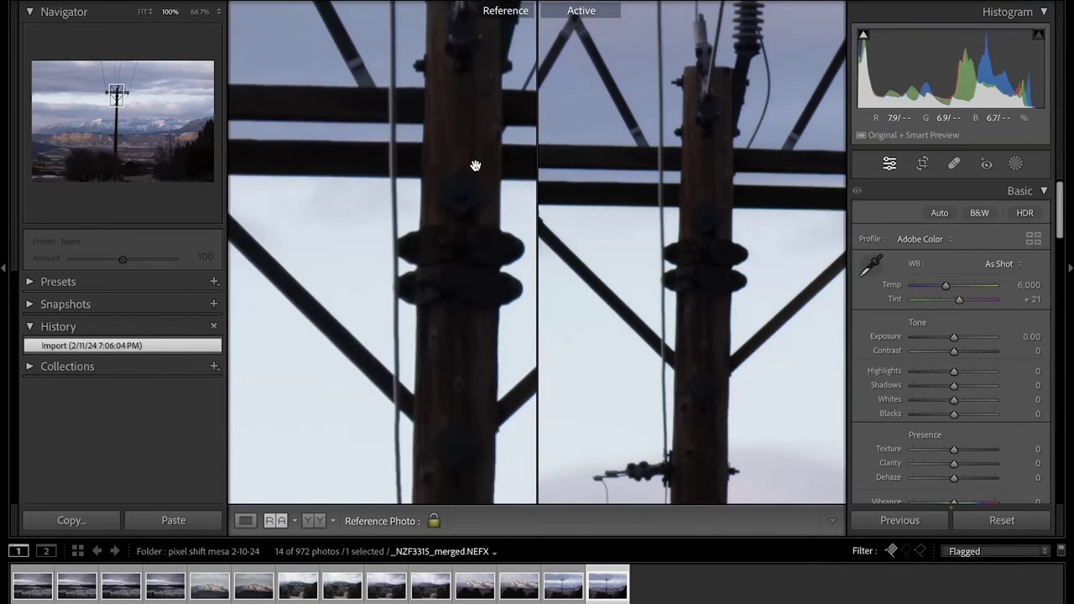
{"action": "left_click_drag", "start_coordinate": [474, 166], "coordinate": [404, 179]}
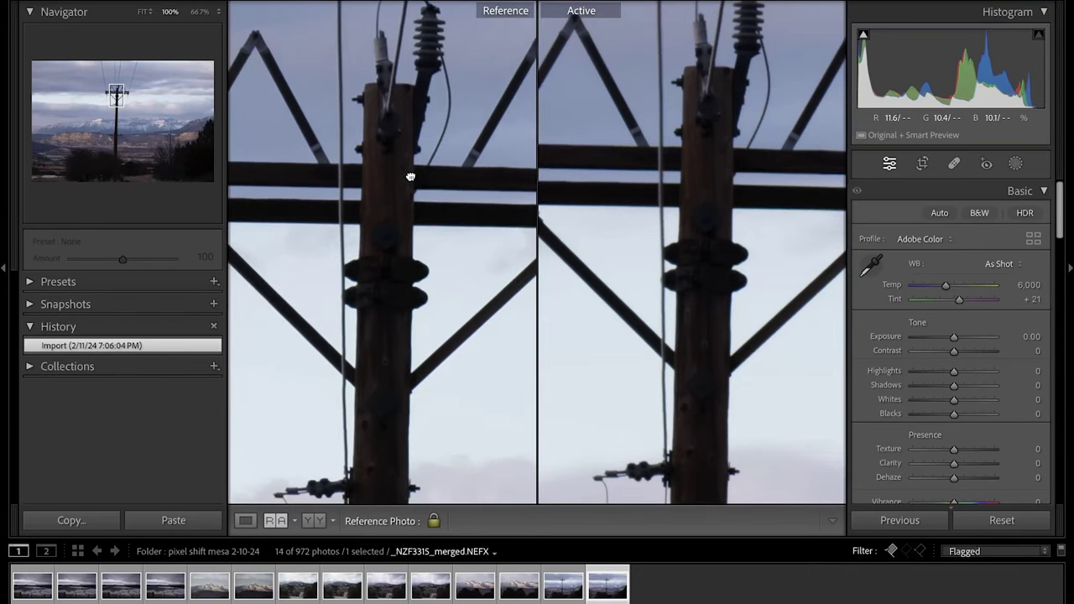
{"action": "left_click_drag", "start_coordinate": [411, 176], "coordinate": [414, 173]}
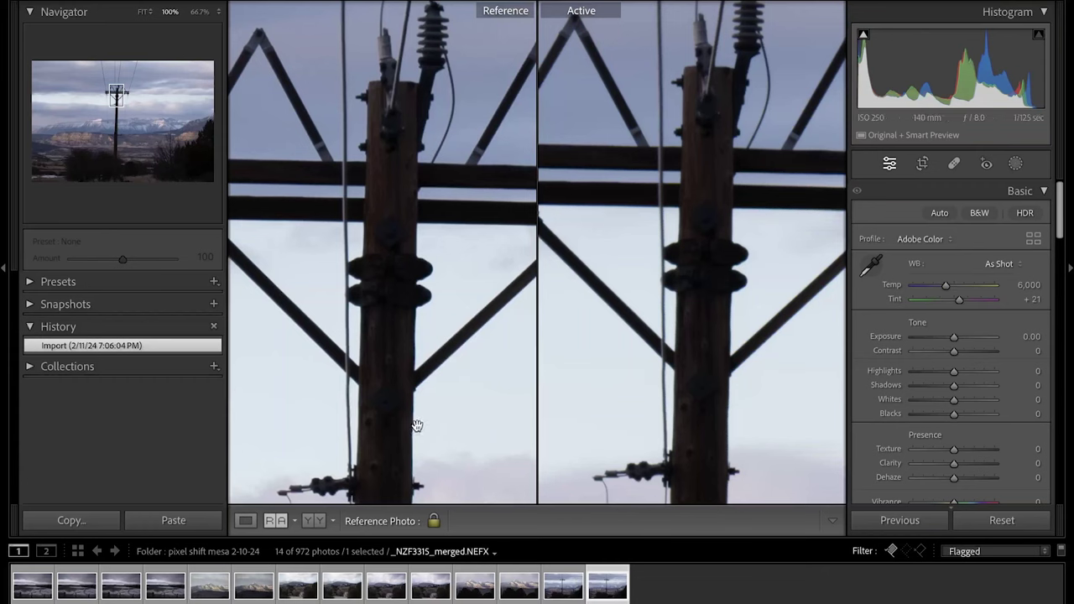
{"action": "left_click", "coordinate": [414, 327]}
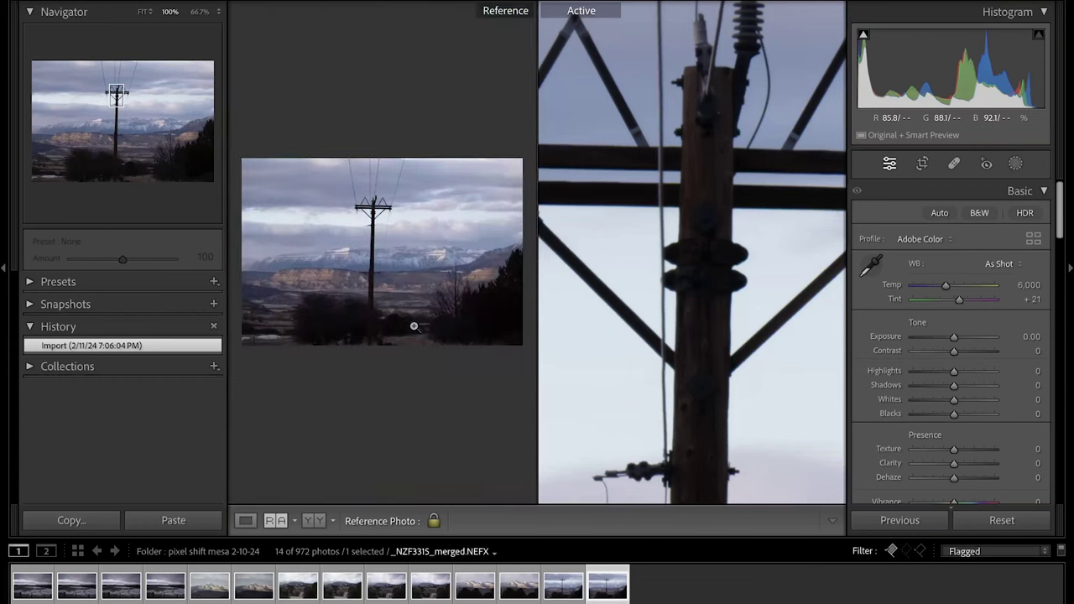
- Zoom the reference to 100% and the active to 50%, both aligned on the snowy mountain
{"action": "left_click", "coordinate": [347, 249]}
{"action": "left_click", "coordinate": [627, 381]}
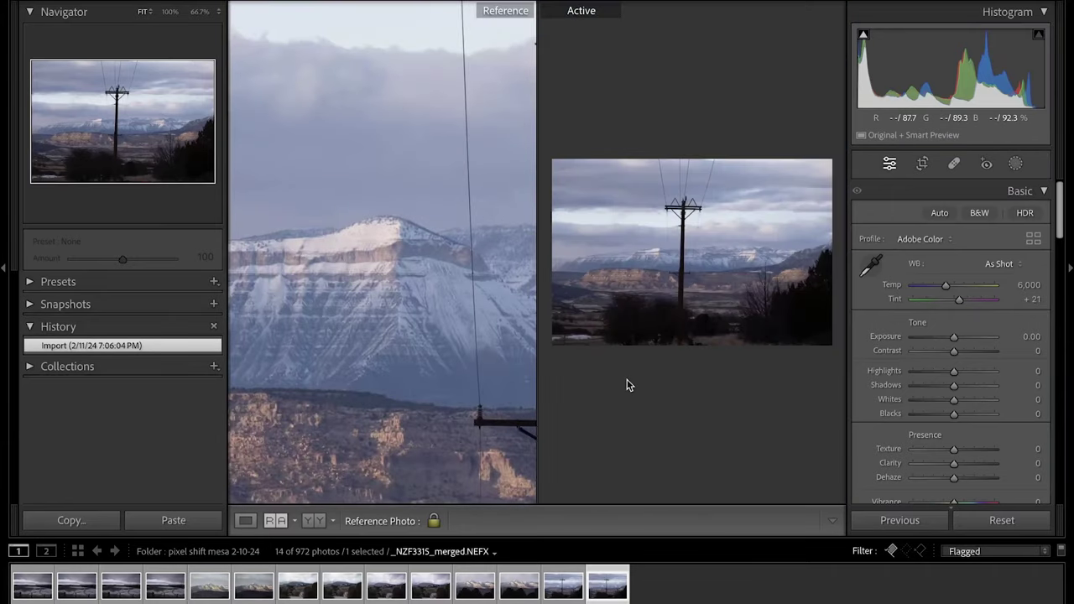
{"action": "left_click", "coordinate": [657, 261]}
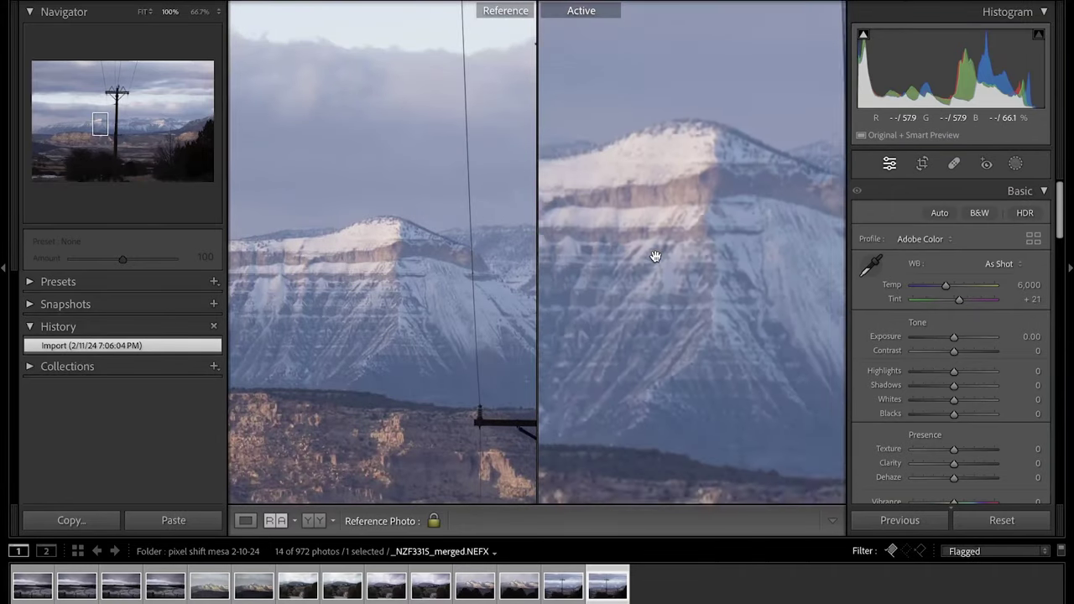
{"action": "left_click_drag", "start_coordinate": [738, 228], "coordinate": [741, 320]}
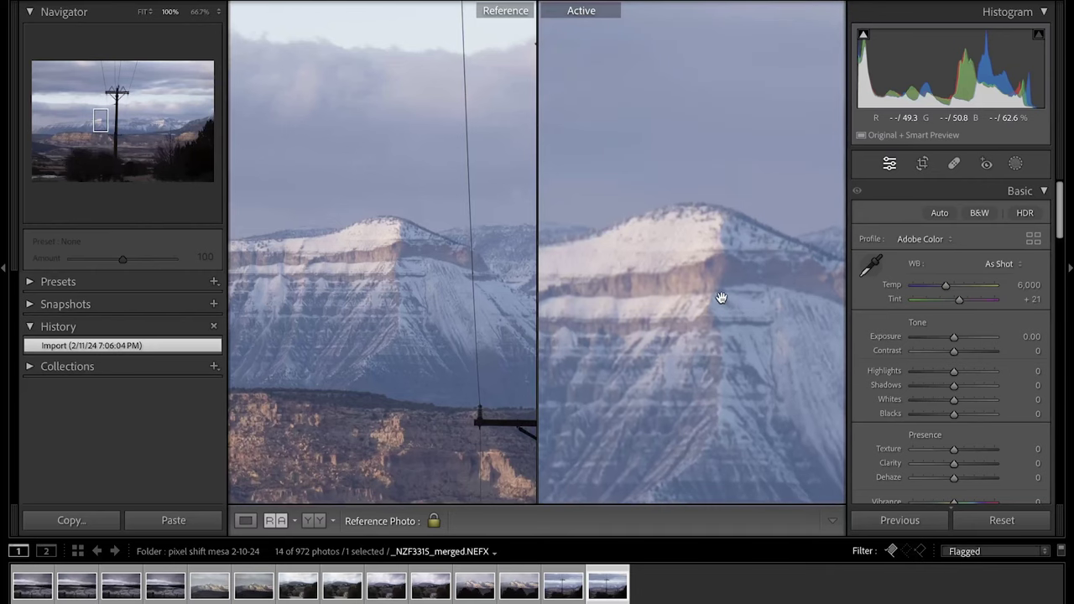
{"action": "key", "text": "ctrl+minus"}
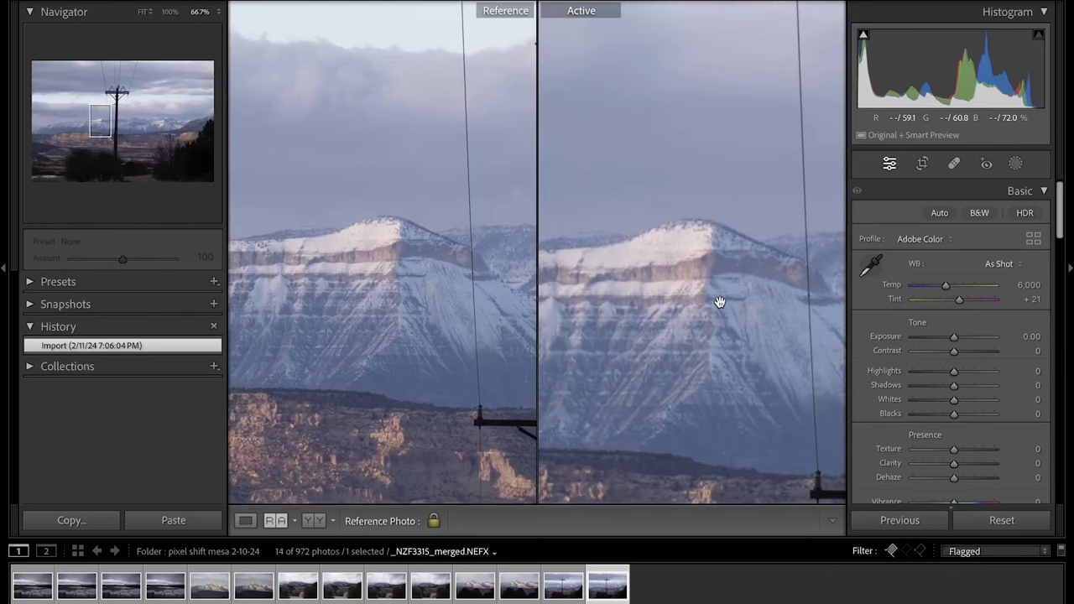
{"action": "key", "text": "ctrl+minus"}
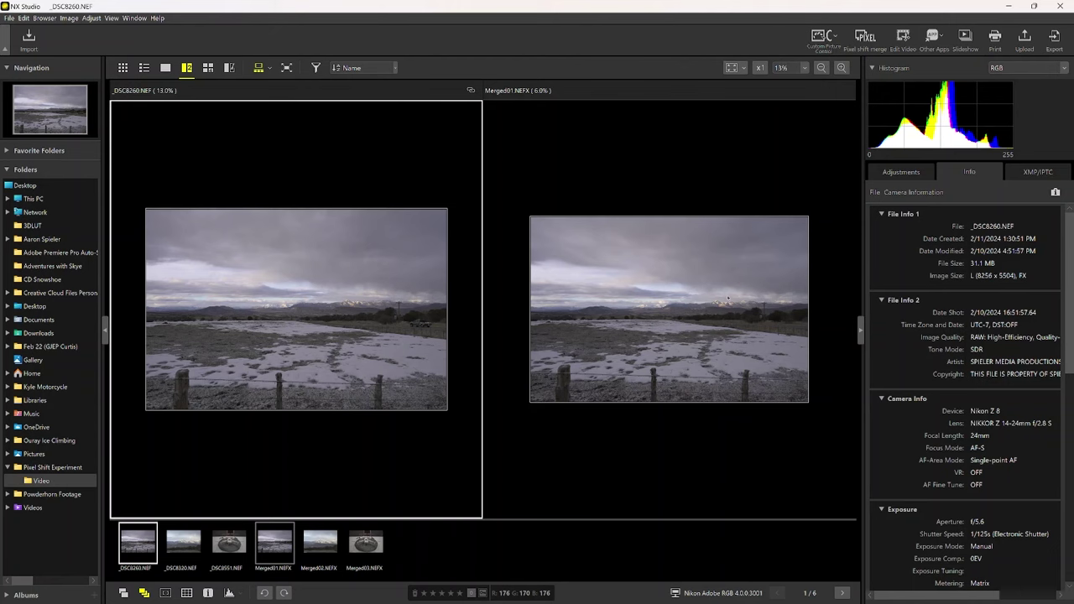
- Select Merged01.NEFX and zoom it in to 17%
{"action": "left_click", "coordinate": [727, 298]}
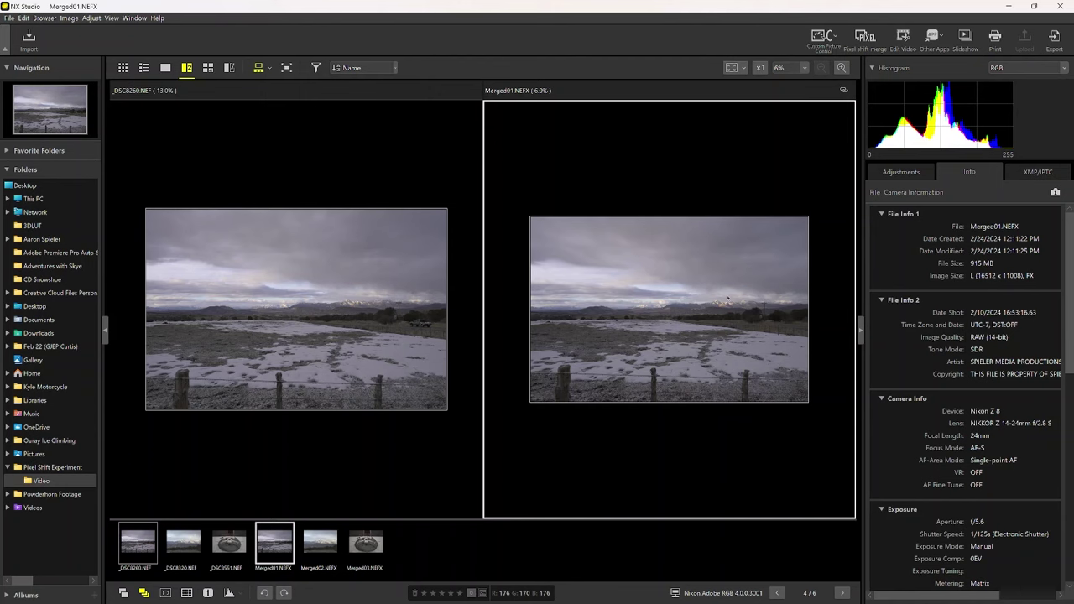
{"action": "left_click", "coordinate": [842, 67]}
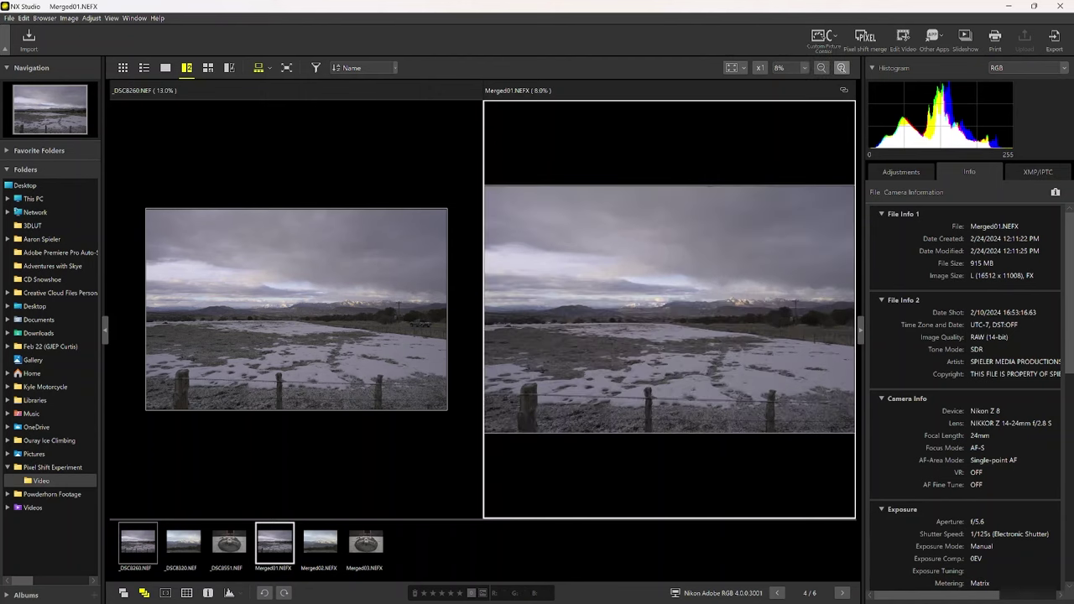
{"action": "left_click", "coordinate": [841, 67]}
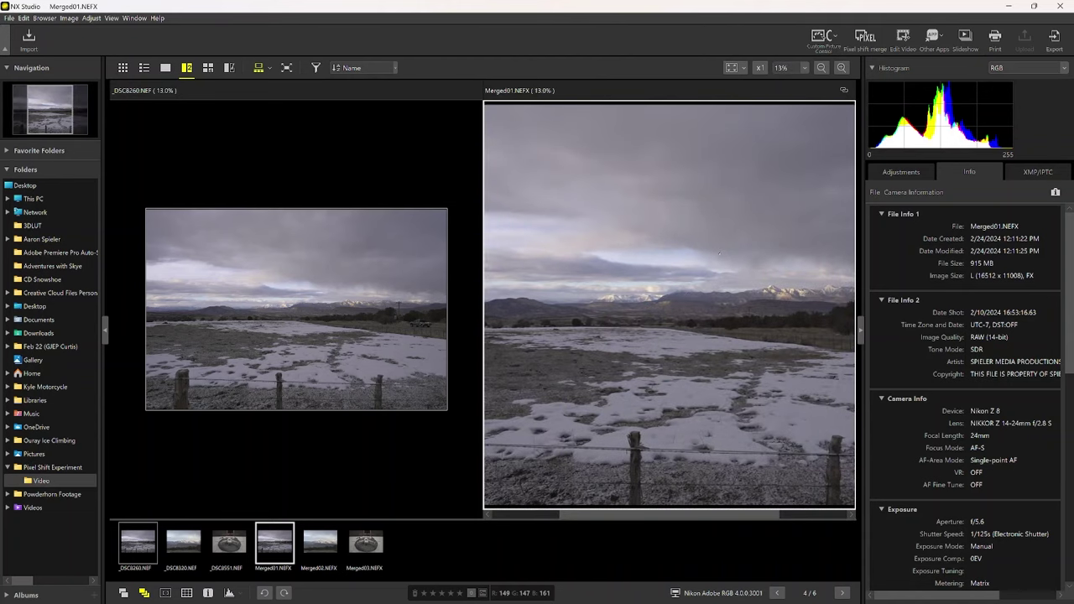
{"action": "left_click", "coordinate": [841, 67]}
{"action": "scroll", "coordinate": [760, 178], "scroll_direction": "up", "scroll_amount": 3}
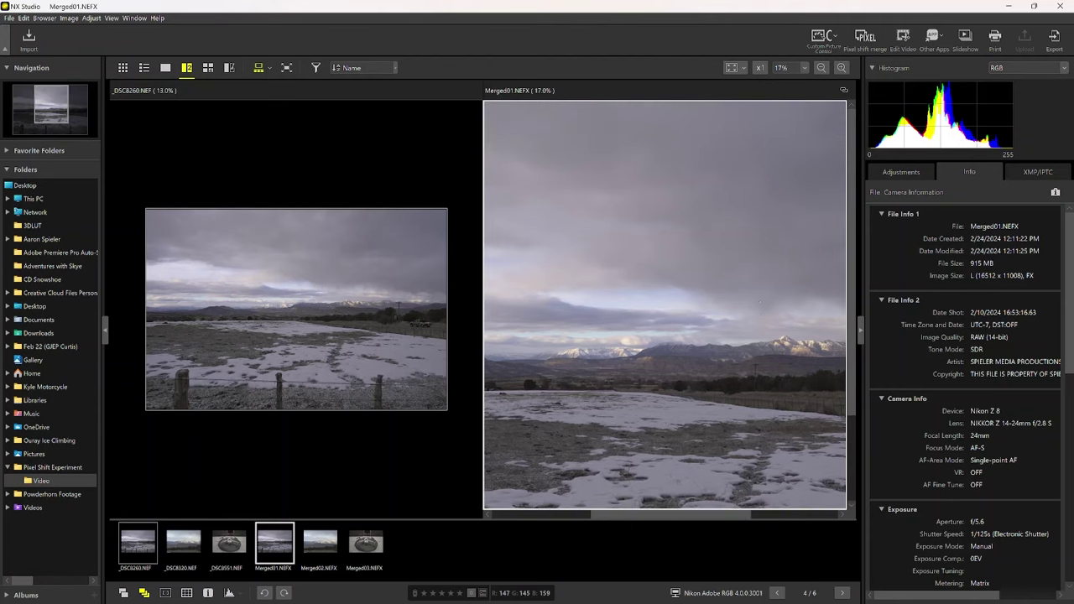
- Zoom _DSC8260.NEF to 100% and pan toward the sky and mountains, then enlarge Merged01.NEFX further
{"action": "left_click", "coordinate": [378, 311]}
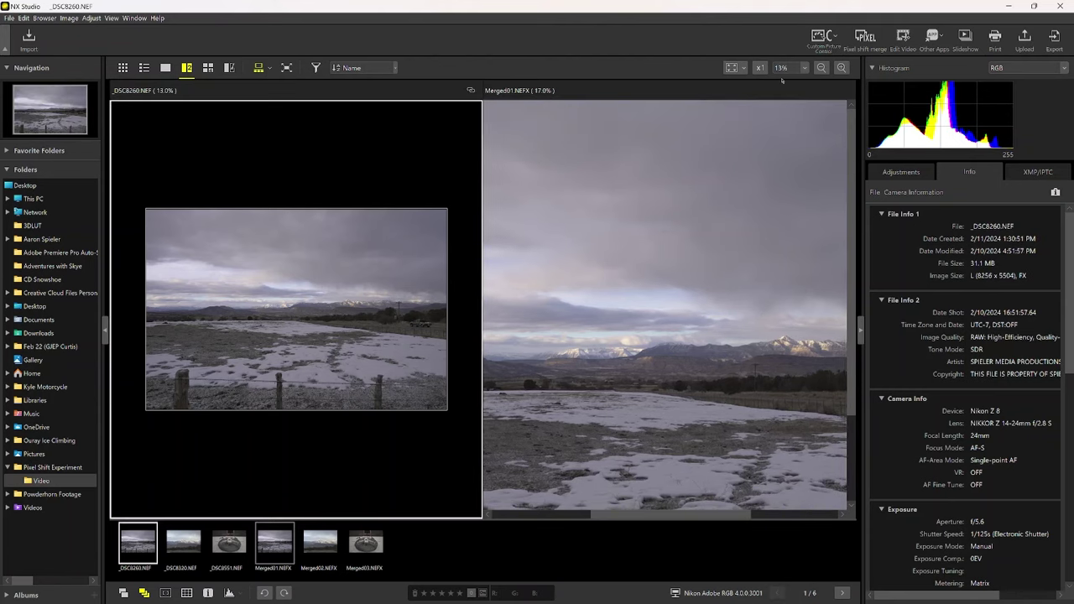
{"action": "left_click", "coordinate": [842, 67]}
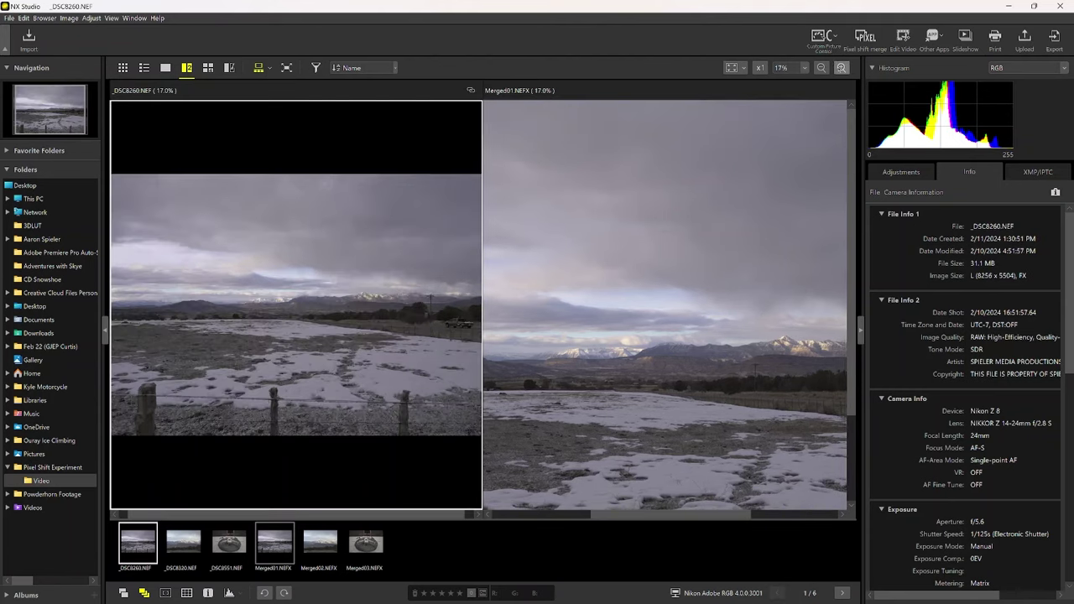
{"action": "left_click", "coordinate": [841, 67]}
{"action": "left_click", "coordinate": [841, 67]}
{"action": "left_click", "coordinate": [841, 67]}
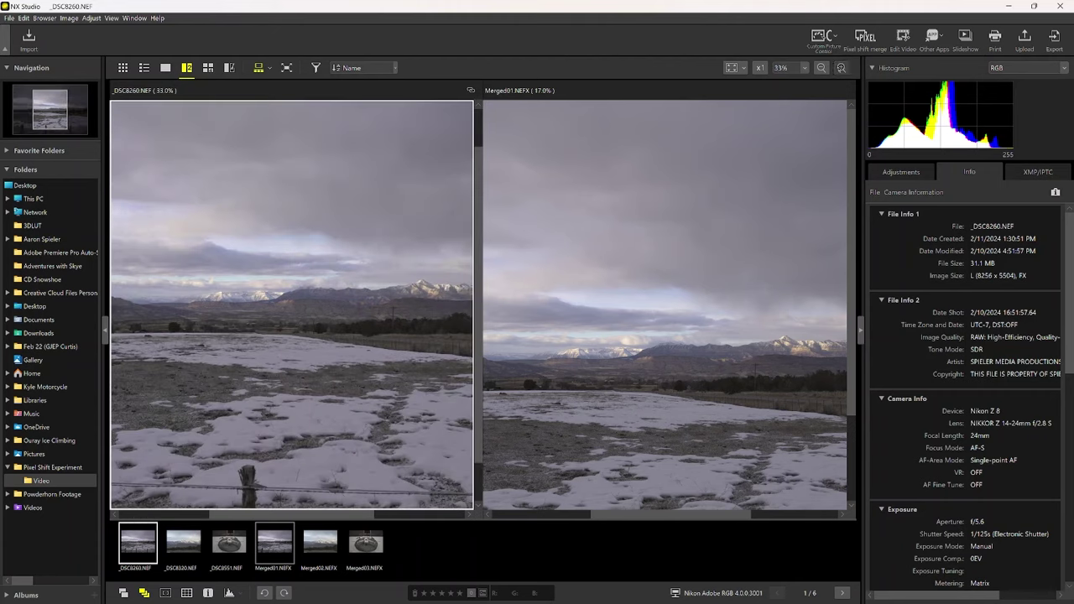
{"action": "left_click", "coordinate": [841, 67]}
{"action": "left_click", "coordinate": [841, 67]}
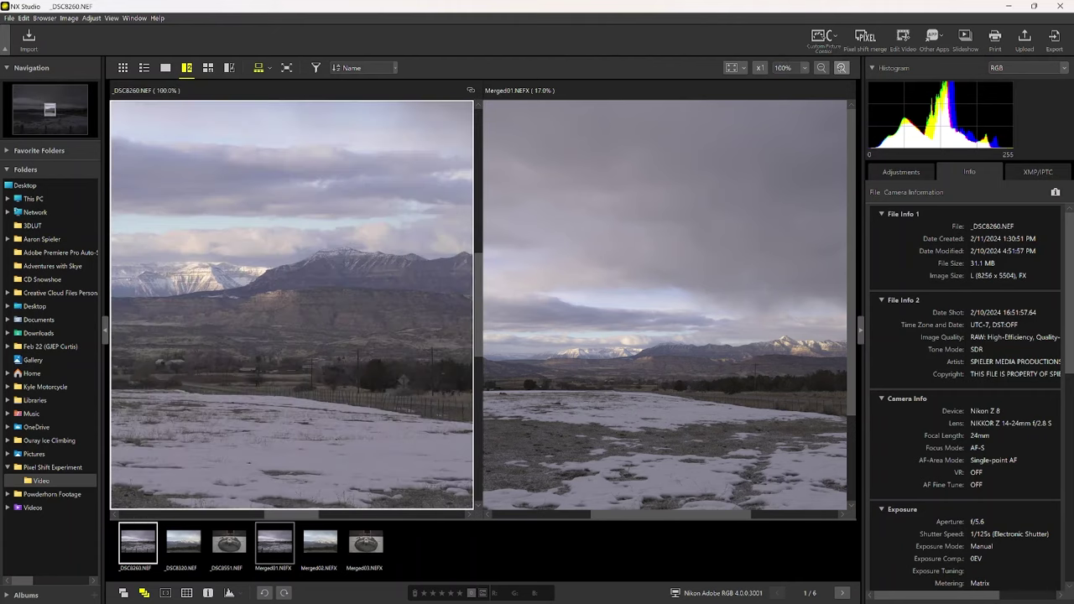
{"action": "left_click_drag", "start_coordinate": [299, 264], "coordinate": [308, 357]}
{"action": "left_click", "coordinate": [715, 209]}
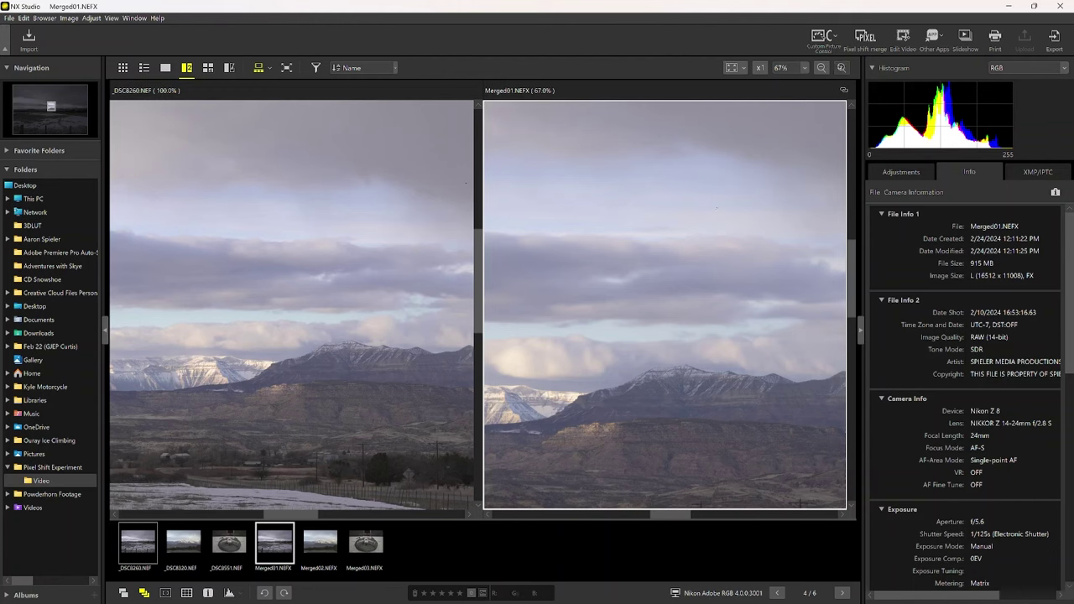
{"action": "left_click", "coordinate": [841, 67]}
- Set Merged01.NEFX back to 100%, then zoom it to 200% on the fence and sign
{"action": "left_click", "coordinate": [189, 354]}
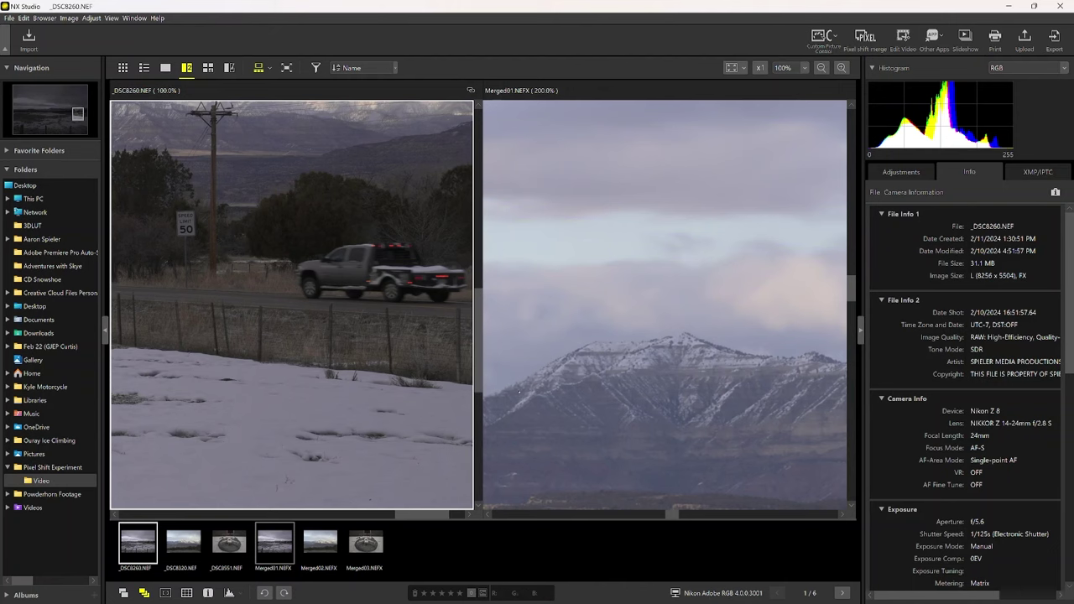
{"action": "left_click", "coordinate": [654, 366]}
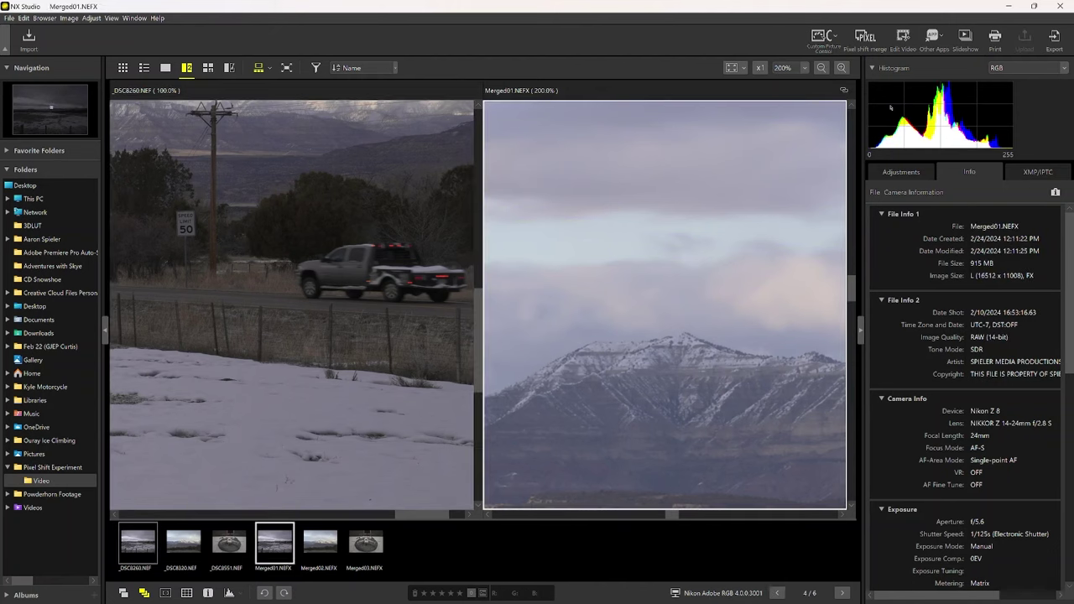
{"action": "left_click", "coordinate": [821, 68]}
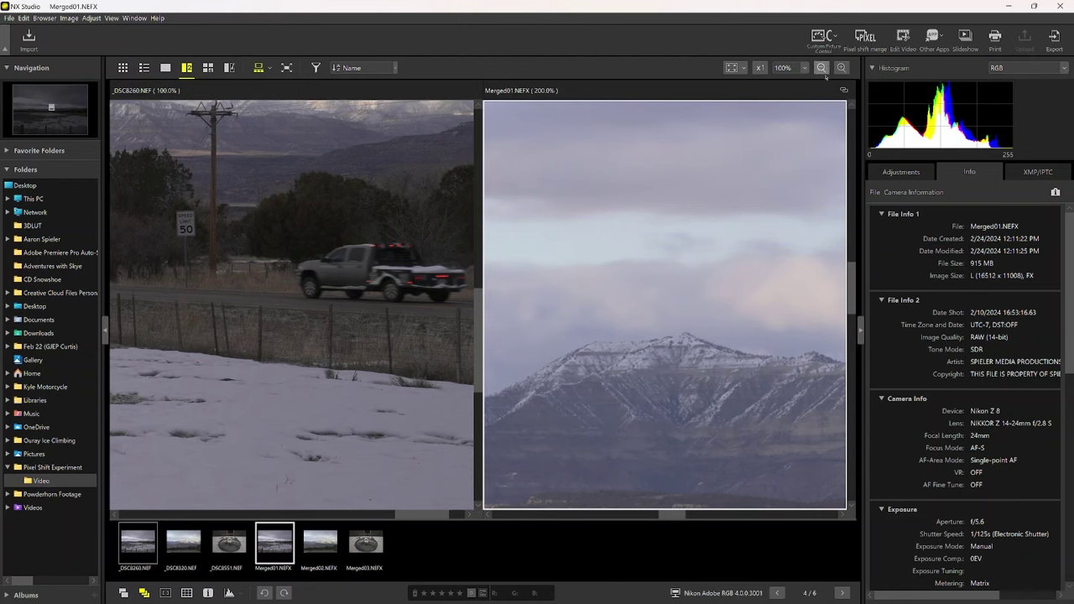
{"action": "scroll", "coordinate": [687, 272], "scroll_direction": "down", "scroll_amount": 5}
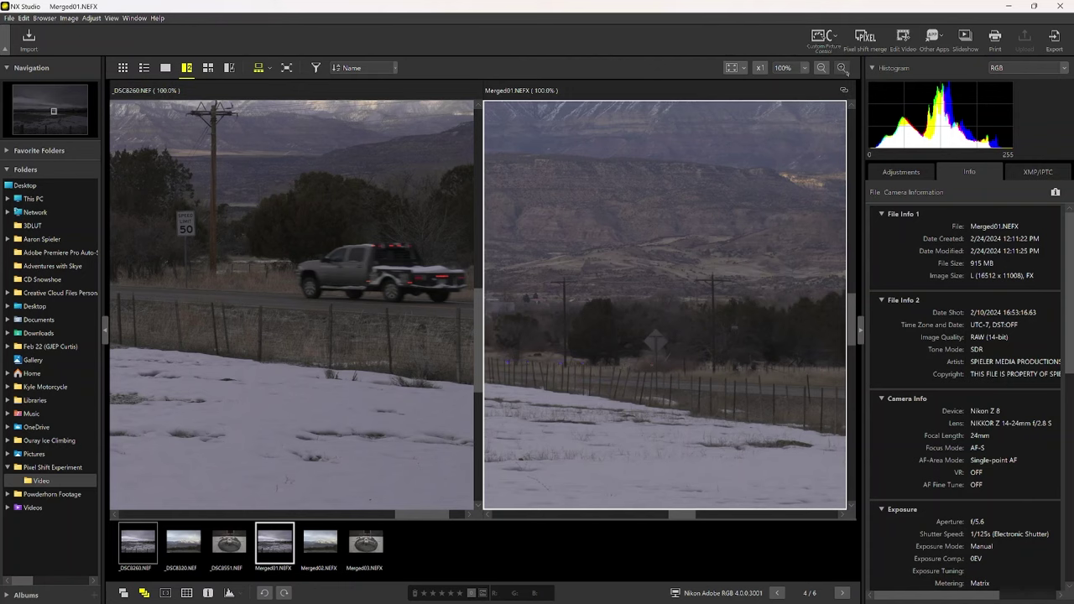
{"action": "left_click", "coordinate": [841, 68]}
- Pan Merged01.NEFX right past the sign and zoom it to 400% on the fence and road
{"action": "scroll", "coordinate": [664, 304], "scroll_direction": "down", "scroll_amount": 2}
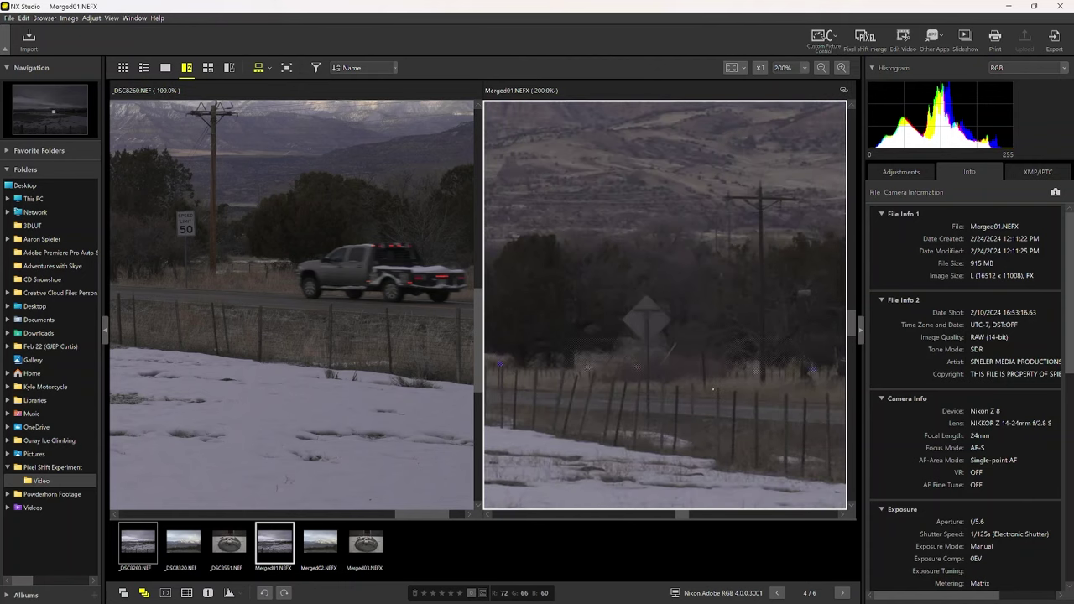
{"action": "left_click_drag", "start_coordinate": [730, 388], "coordinate": [597, 364]}
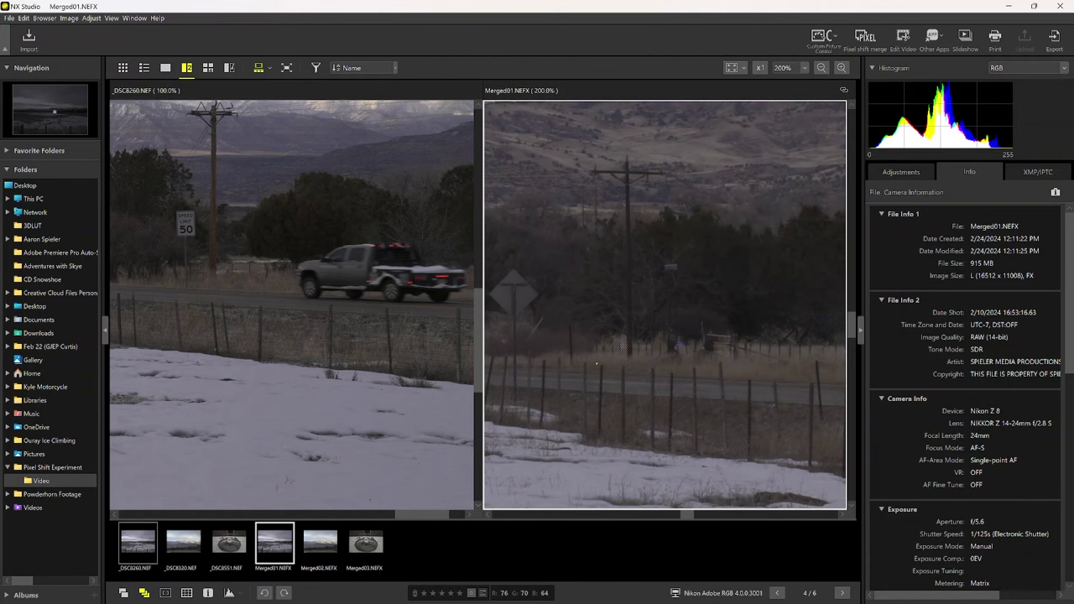
{"action": "left_click_drag", "start_coordinate": [661, 415], "coordinate": [562, 413]}
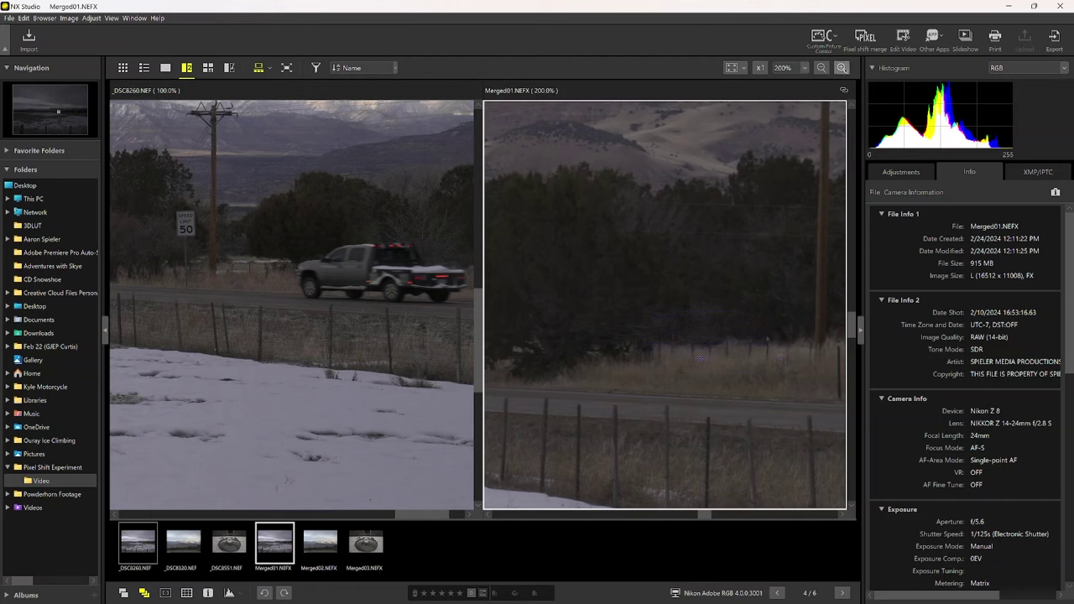
{"action": "left_click", "coordinate": [841, 67]}
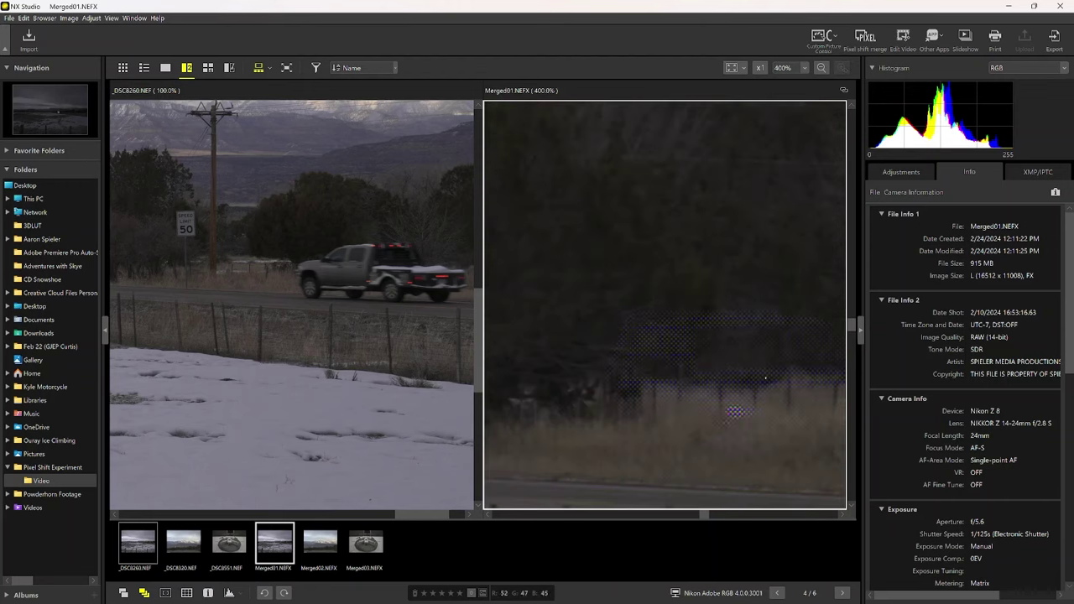
{"action": "left_click_drag", "start_coordinate": [697, 339], "coordinate": [648, 315]}
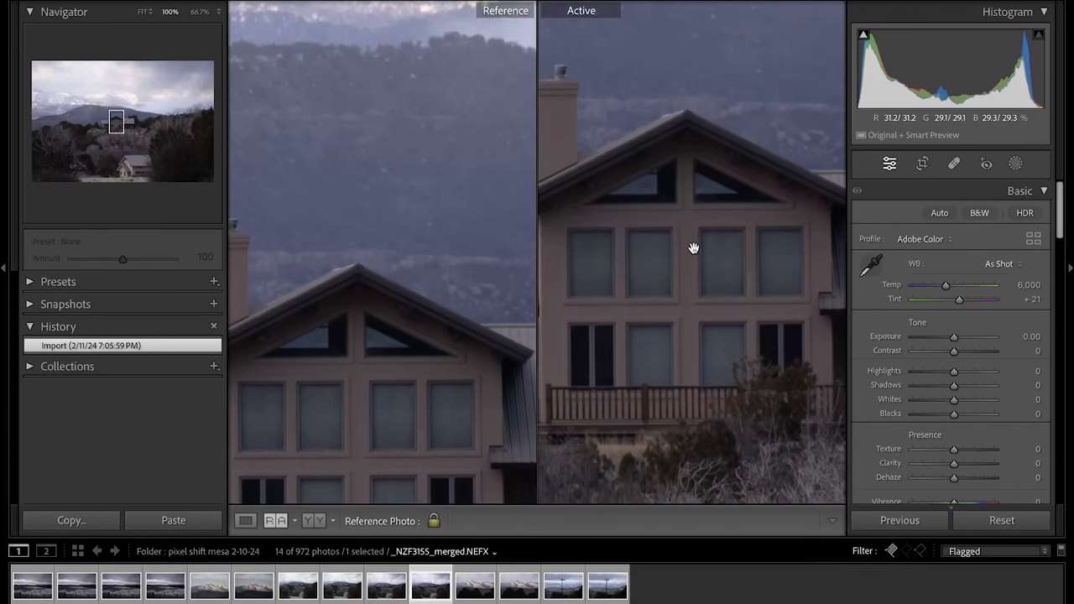
- Zoom Reference and Active to 200% on the house, showing the balcony and aligning both views
{"action": "left_click_drag", "start_coordinate": [376, 395], "coordinate": [397, 223]}
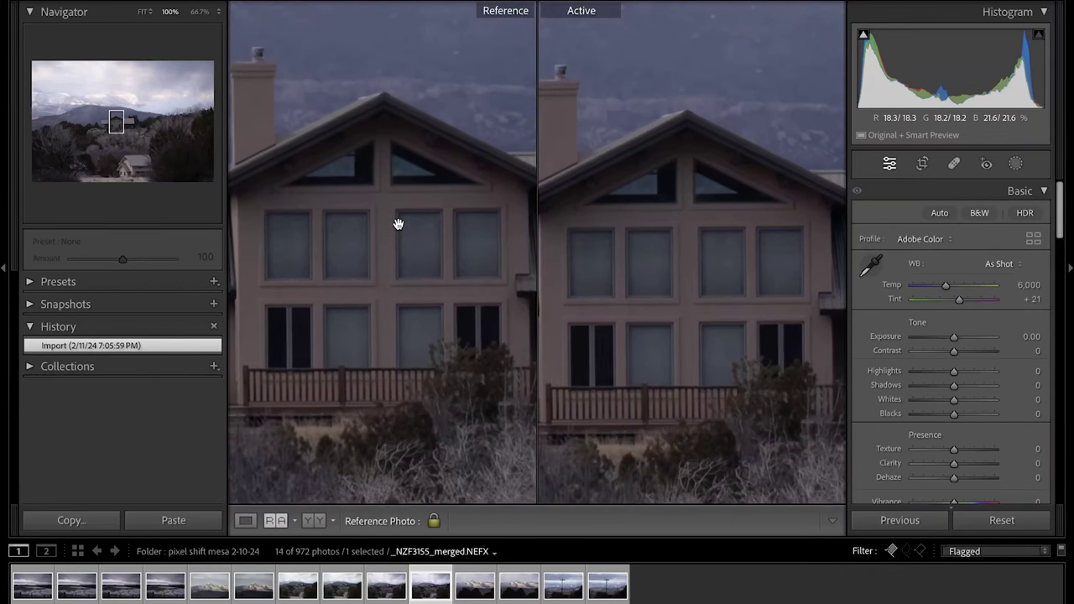
{"action": "left_click", "coordinate": [391, 287]}
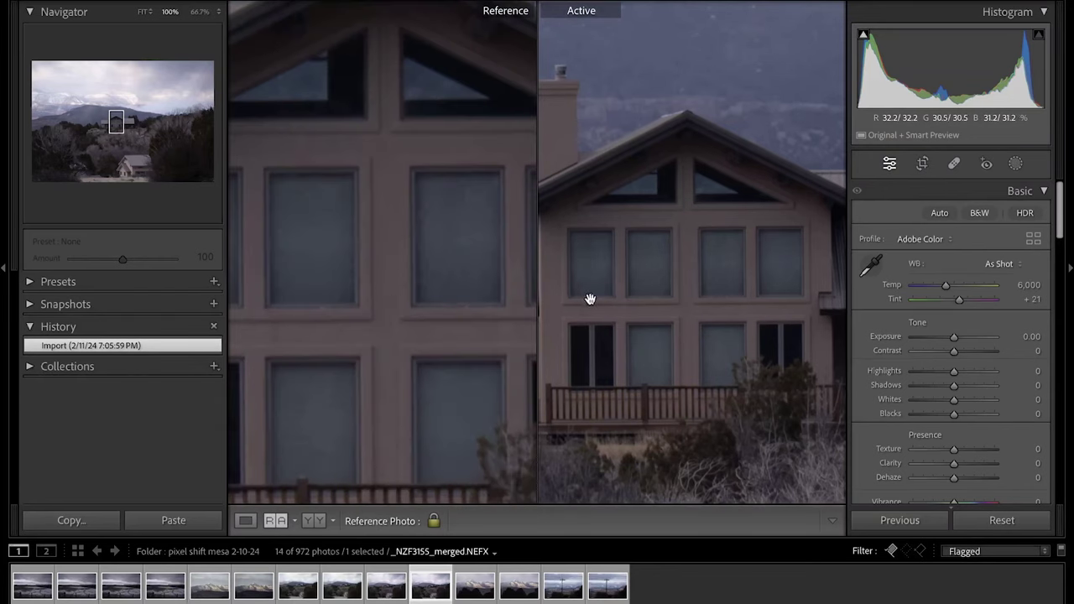
{"action": "left_click", "coordinate": [705, 279]}
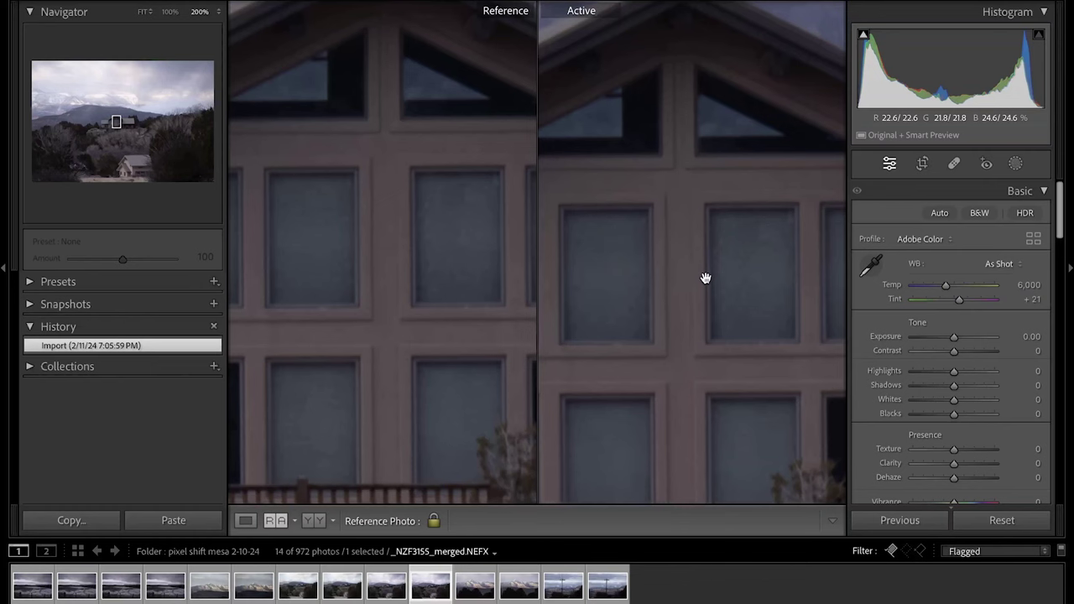
{"action": "left_click_drag", "start_coordinate": [705, 278], "coordinate": [711, 241]}
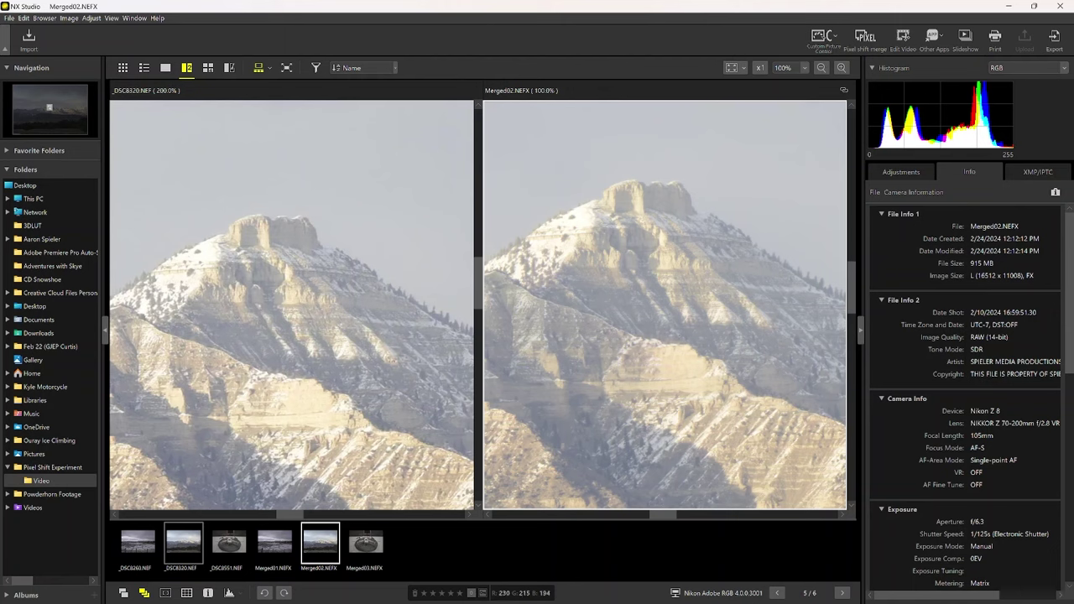
- Zoom _DSC8320.NEF to 400%, then Merged02.NEFX to 400% and pan it across the cliff
{"action": "left_click", "coordinate": [840, 67]}
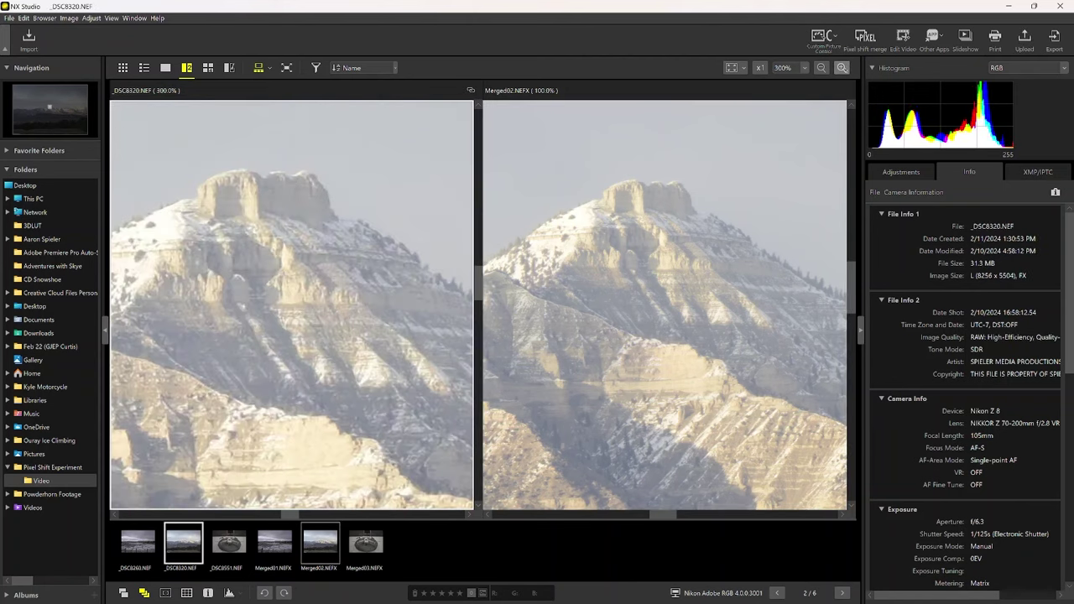
{"action": "left_click", "coordinate": [841, 68]}
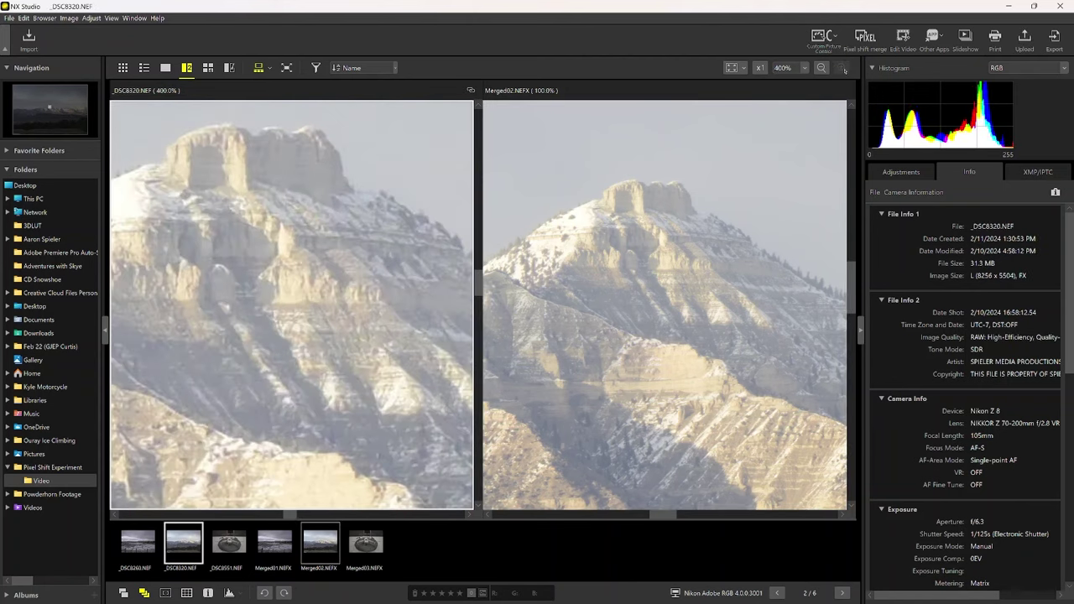
{"action": "left_click", "coordinate": [664, 305]}
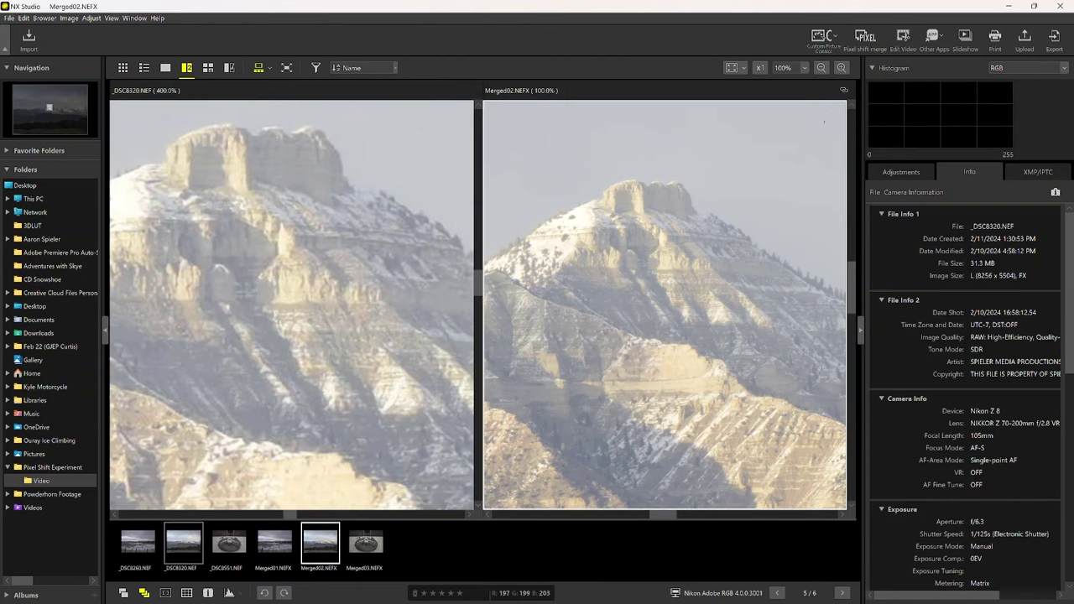
{"action": "left_click", "coordinate": [841, 67]}
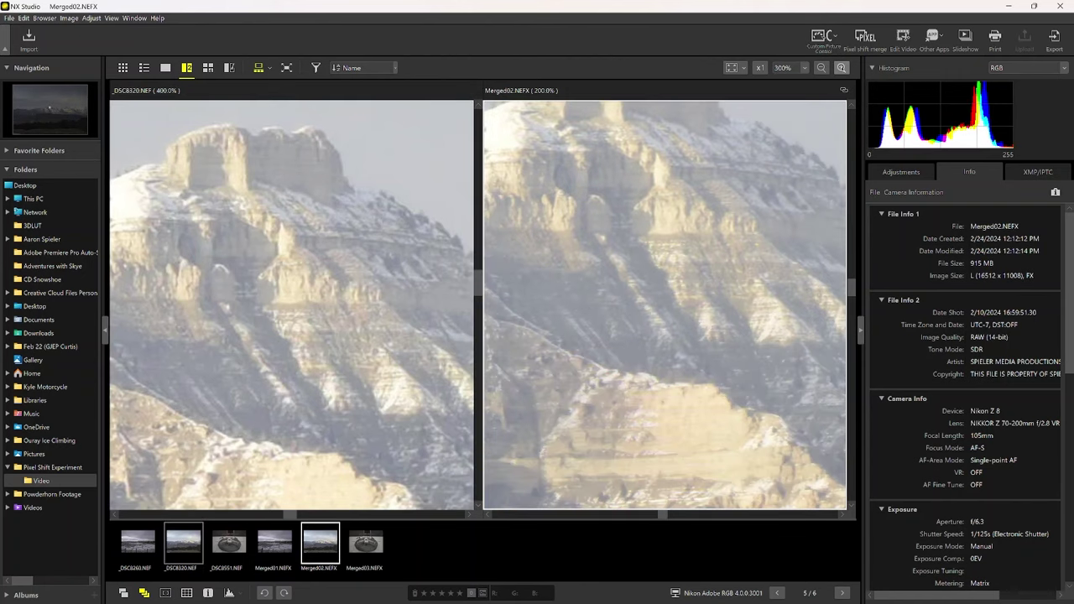
{"action": "left_click", "coordinate": [842, 67]}
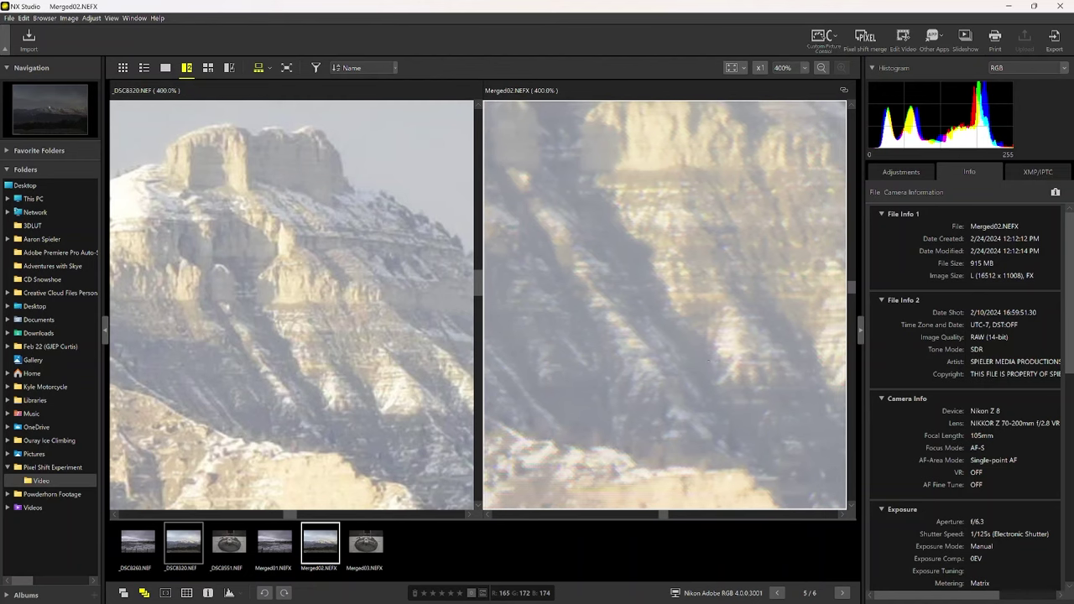
{"action": "left_click_drag", "start_coordinate": [662, 319], "coordinate": [673, 284]}
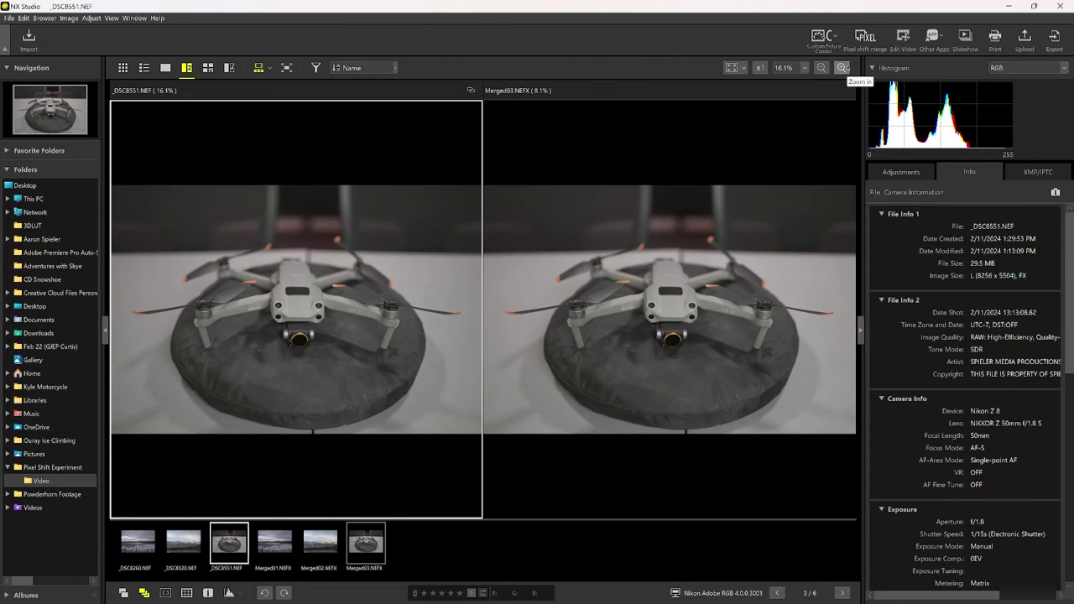
- Zoom the original _DSC8551.NEF in step by step to 100% and pan it
{"action": "left_click", "coordinate": [842, 67]}
{"action": "left_click", "coordinate": [842, 68]}
{"action": "left_click", "coordinate": [842, 67]}
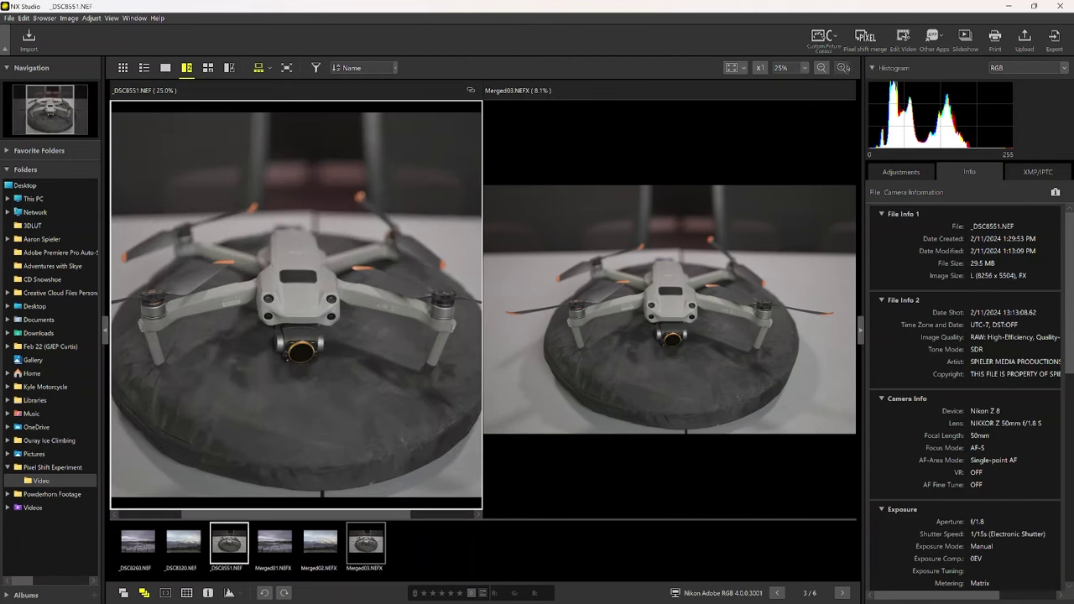
{"action": "left_click", "coordinate": [842, 67]}
{"action": "left_click", "coordinate": [843, 67]}
{"action": "left_click", "coordinate": [842, 67]}
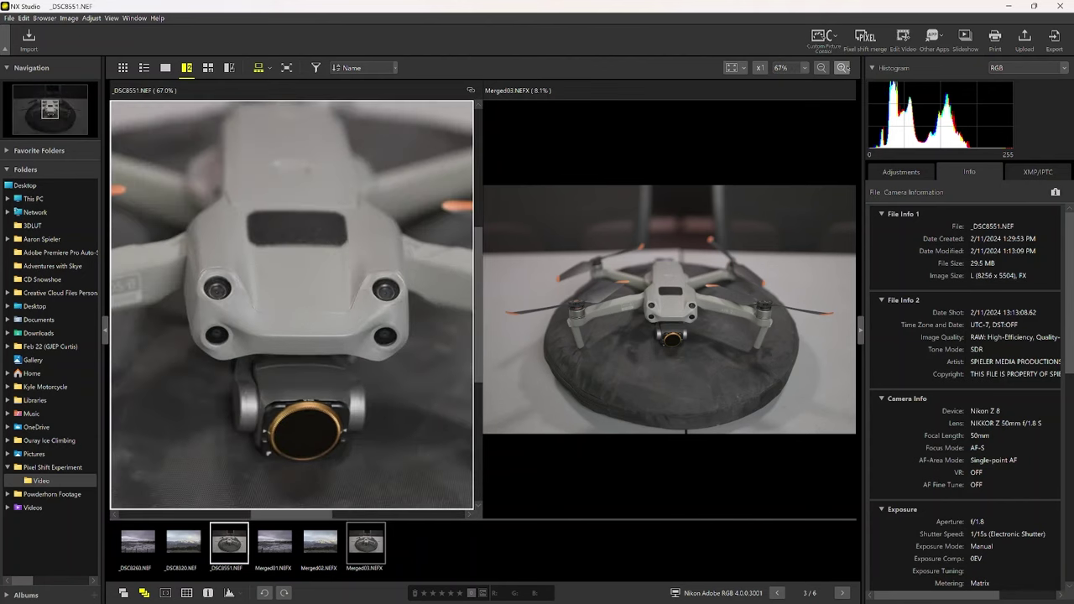
{"action": "left_click", "coordinate": [842, 67]}
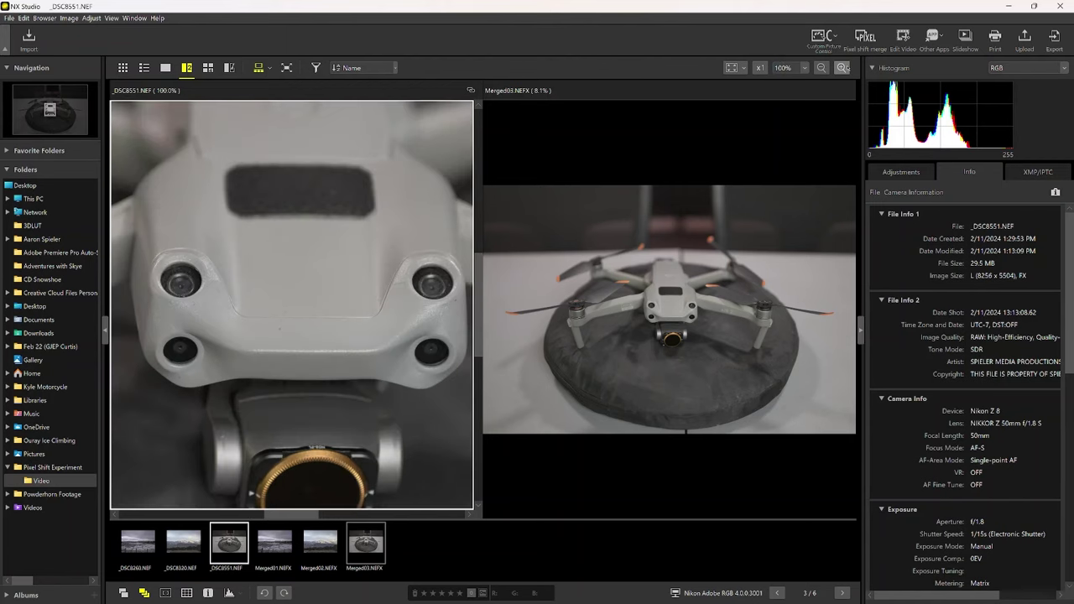
{"action": "left_click_drag", "start_coordinate": [331, 345], "coordinate": [327, 303]}
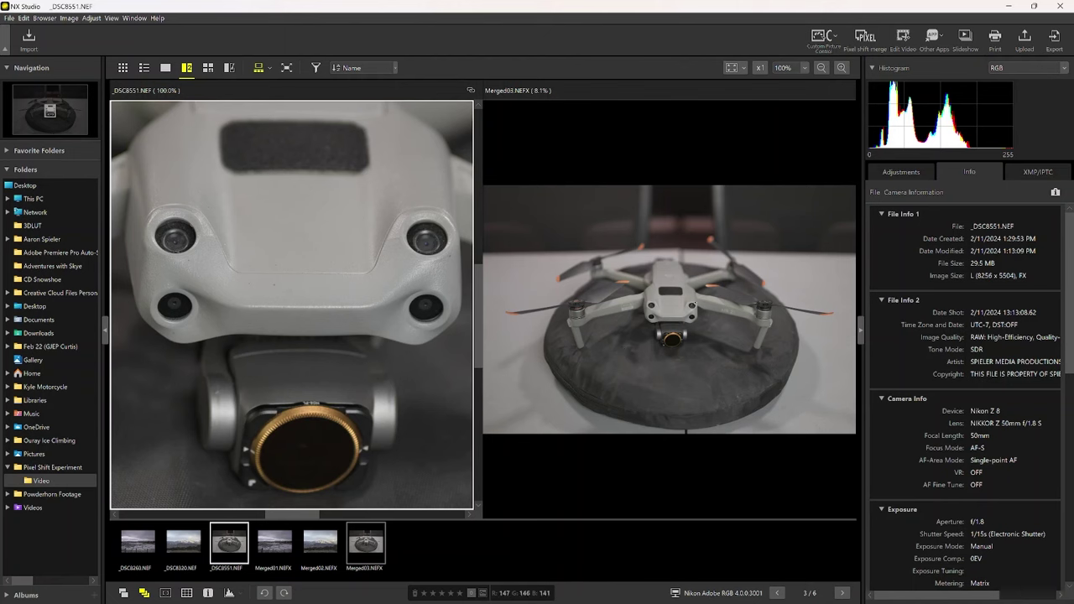
- Zoom Merged03.NEFX up to 67%, the original to 200%, then Merged03.NEFX to 100%
{"action": "left_click", "coordinate": [676, 309]}
{"action": "left_click", "coordinate": [841, 67]}
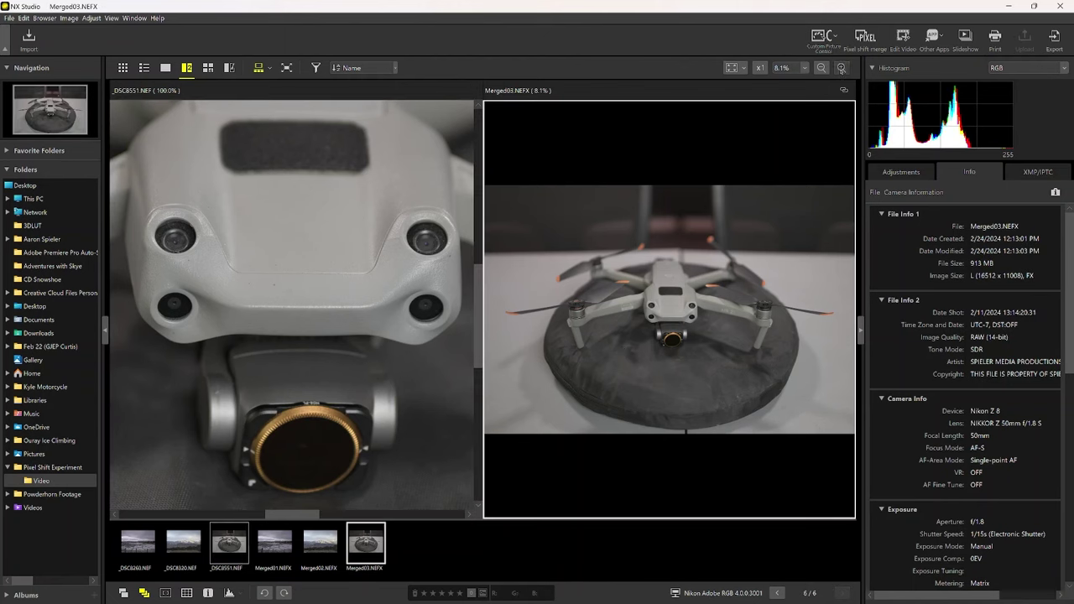
{"action": "left_click", "coordinate": [841, 67]}
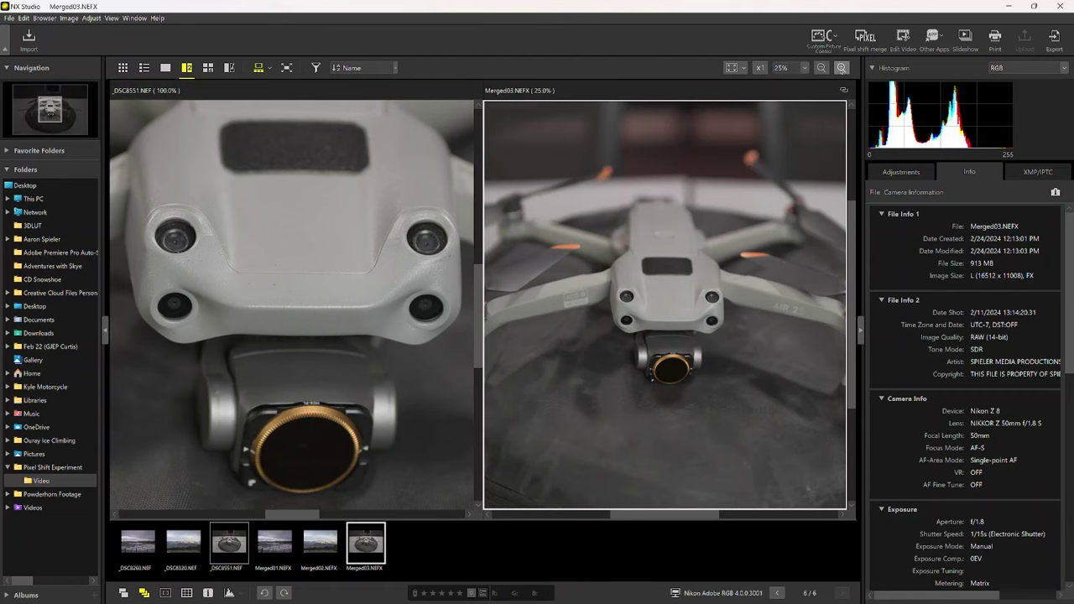
{"action": "left_click", "coordinate": [842, 67]}
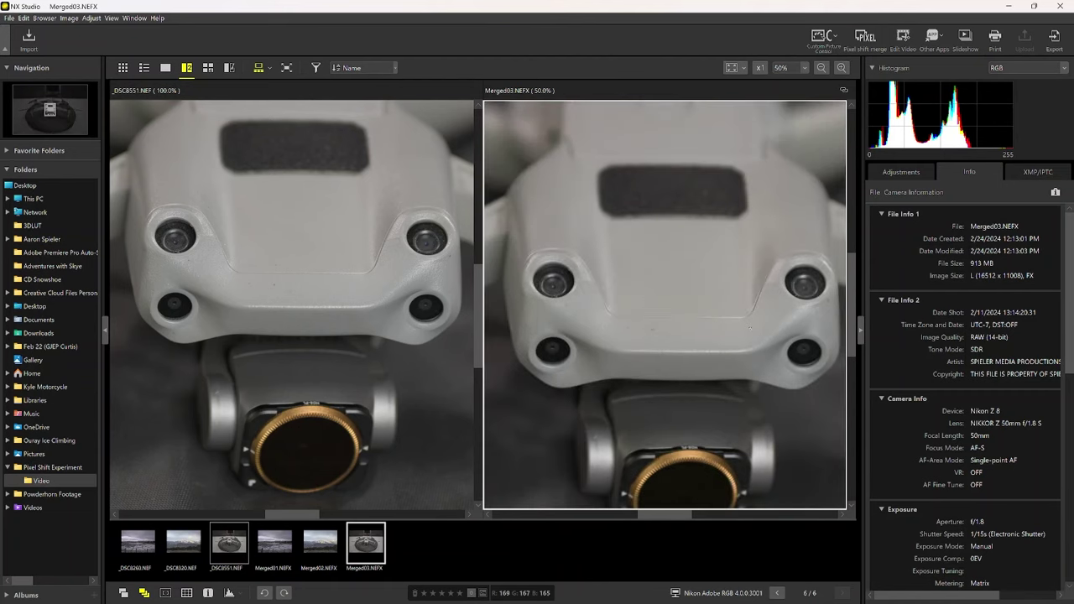
{"action": "left_click_drag", "start_coordinate": [553, 286], "coordinate": [534, 249]}
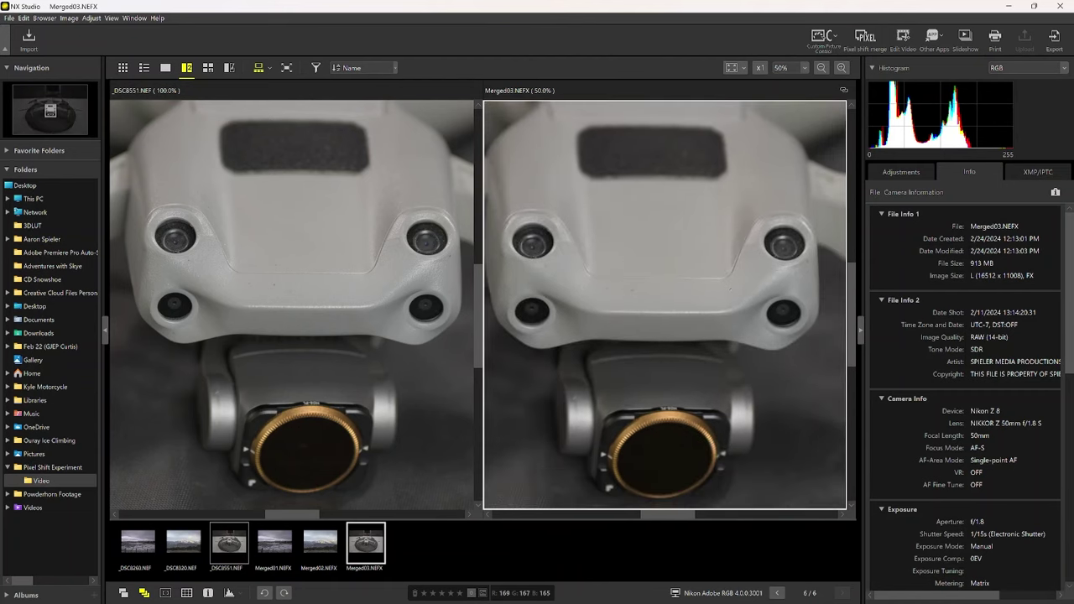
{"action": "left_click", "coordinate": [841, 67]}
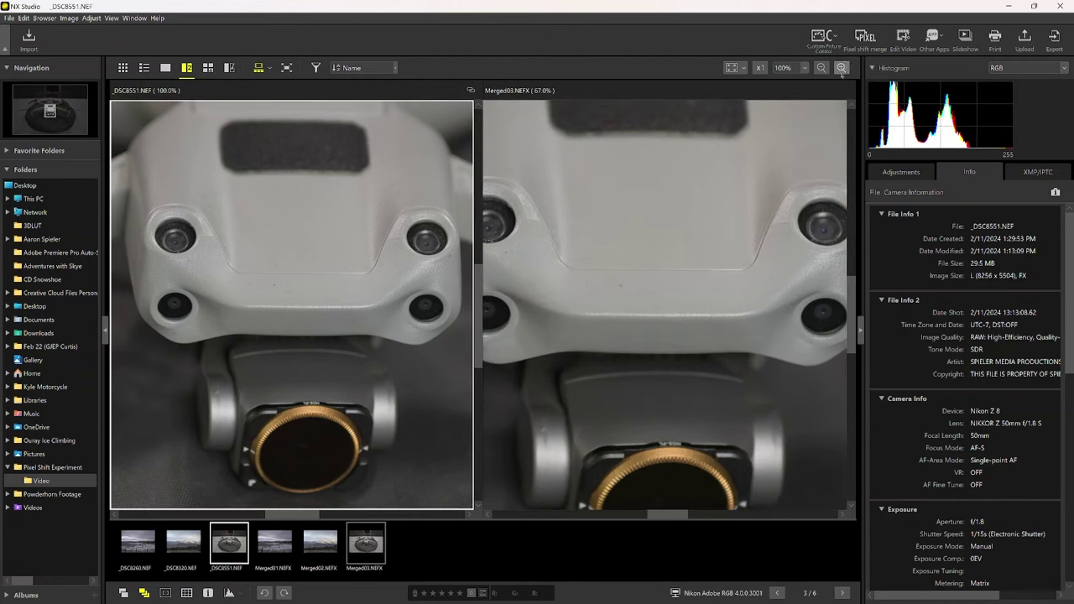
{"action": "left_click", "coordinate": [842, 68]}
{"action": "left_click", "coordinate": [553, 331]}
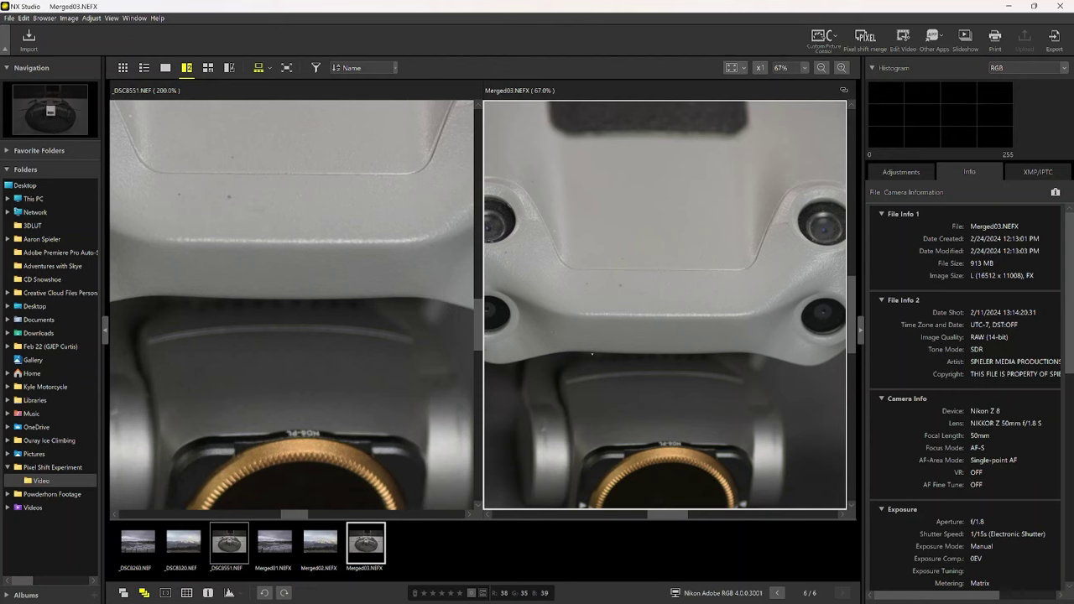
{"action": "scroll", "coordinate": [664, 304], "scroll_direction": "down", "scroll_amount": 1}
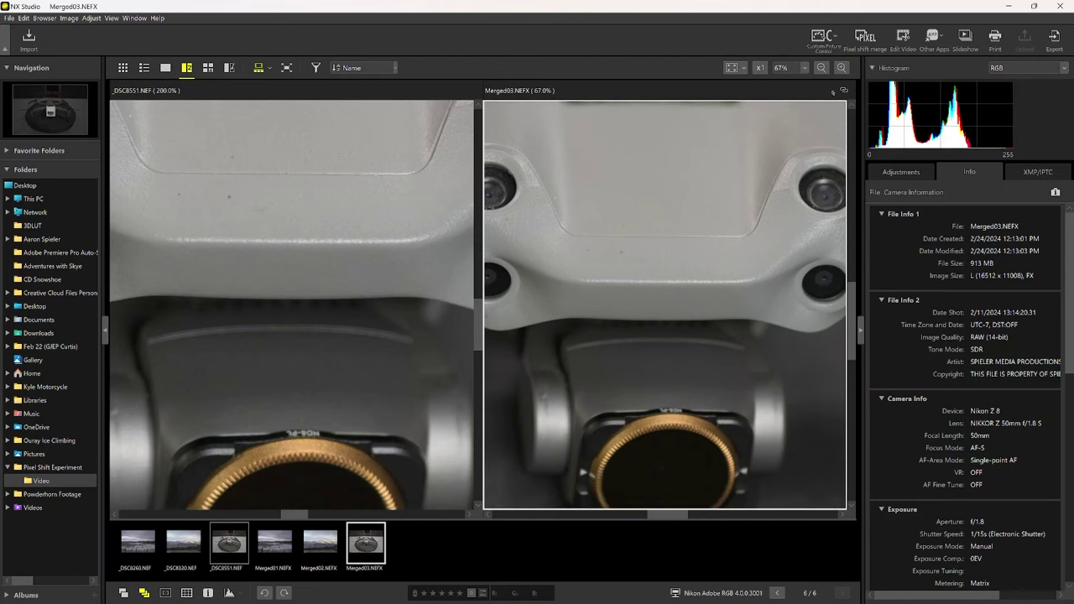
{"action": "left_click", "coordinate": [841, 67]}
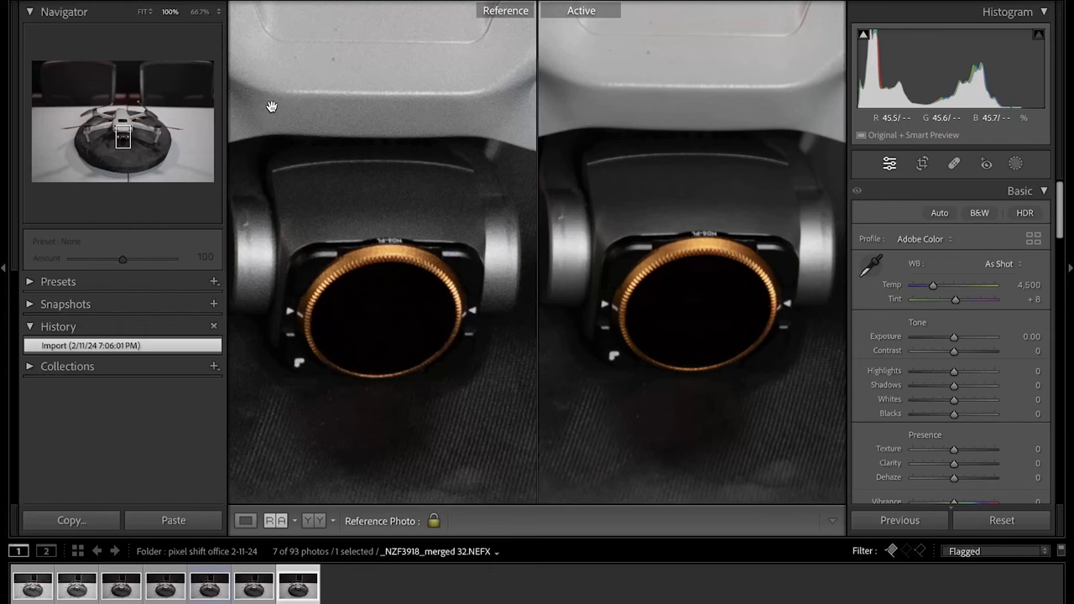
- Pan reference and active images to align on the drone's top pad, then shift toward its lenses
{"action": "left_click_drag", "start_coordinate": [379, 88], "coordinate": [408, 343]}
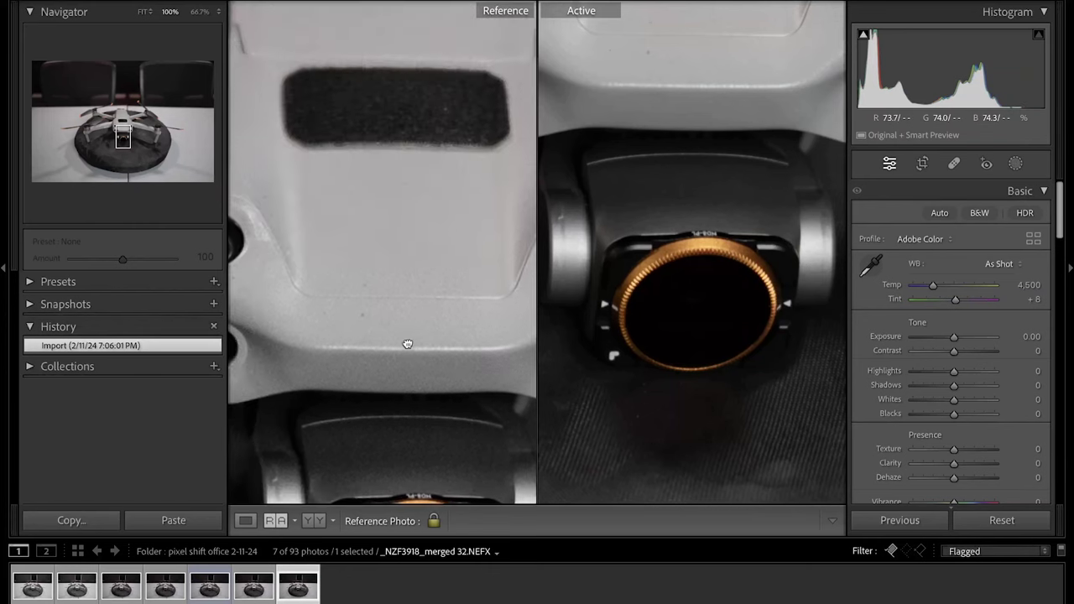
{"action": "left_click_drag", "start_coordinate": [710, 85], "coordinate": [729, 278]}
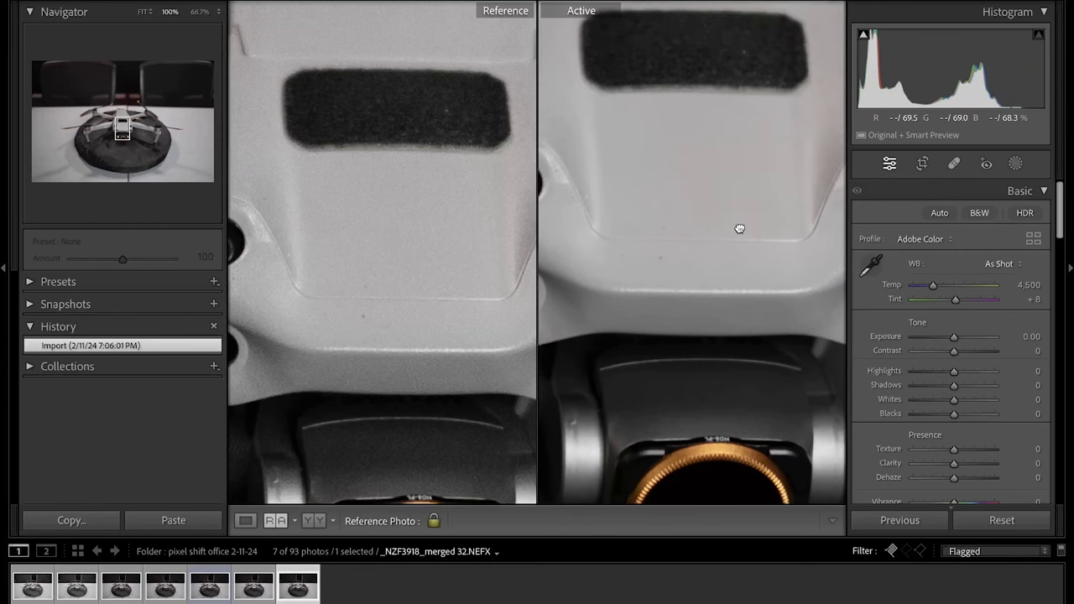
{"action": "left_click_drag", "start_coordinate": [739, 228], "coordinate": [738, 285]}
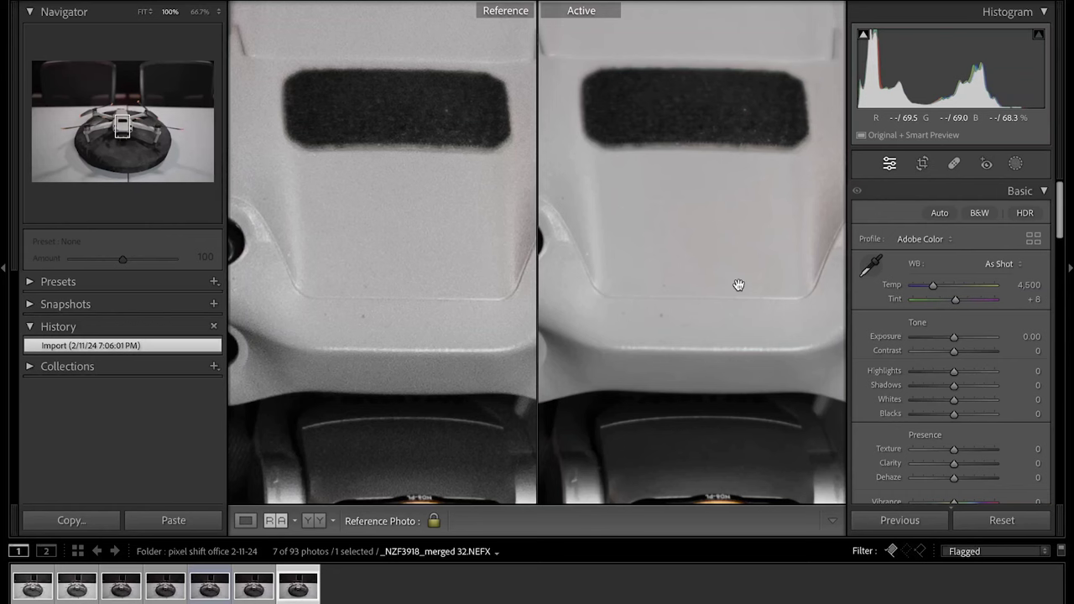
{"action": "left_click_drag", "start_coordinate": [479, 269], "coordinate": [774, 276]}
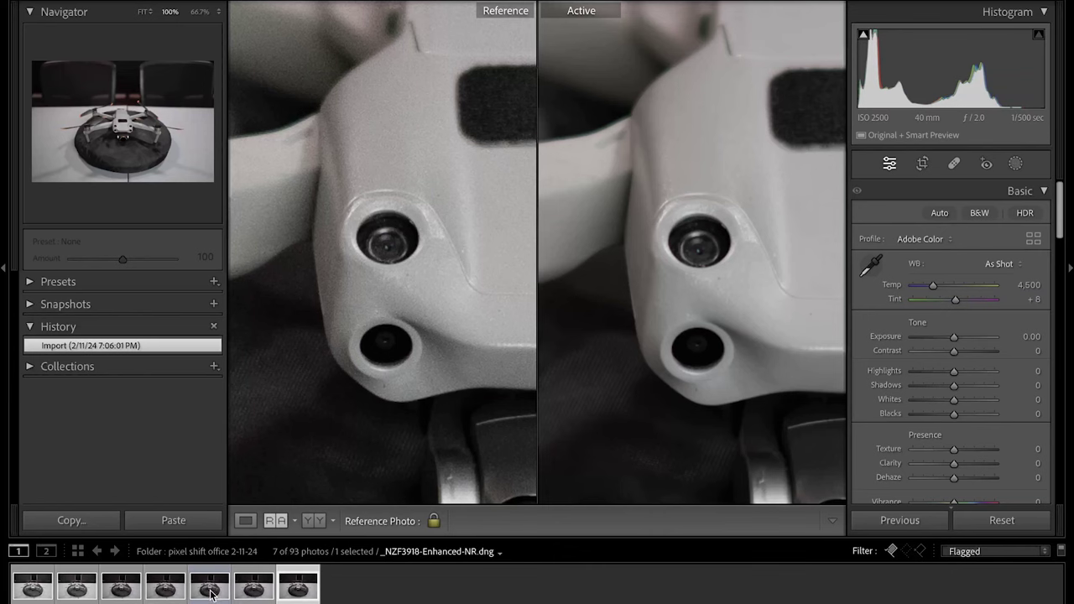
- Load the AI-denoised DNG as Active, framing both panes on the gimbal and lens filter at 200%
{"action": "left_click", "coordinate": [210, 589]}
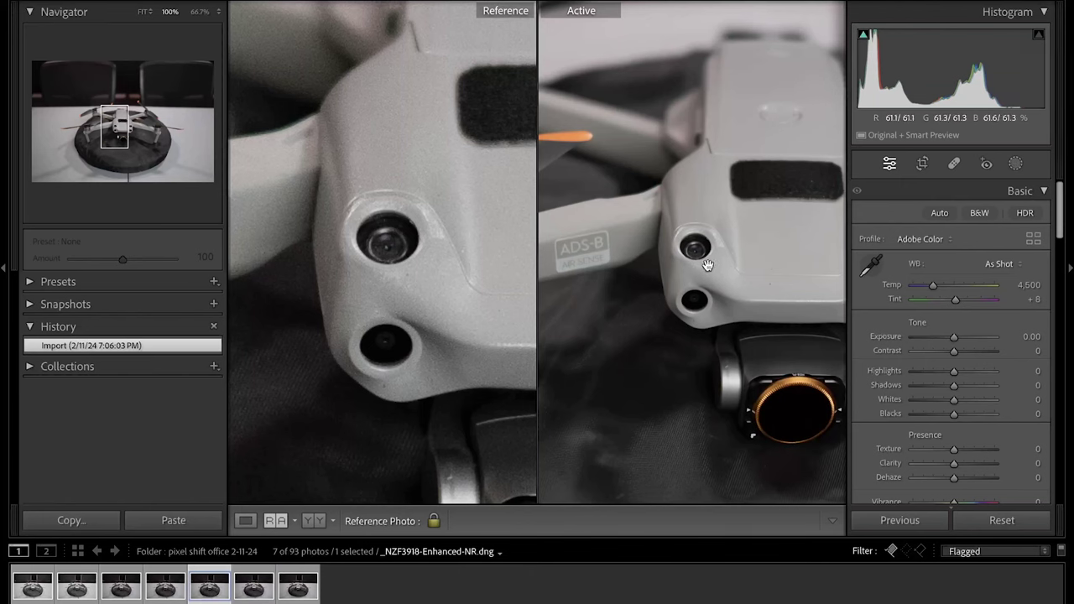
{"action": "left_click_drag", "start_coordinate": [755, 305], "coordinate": [657, 237]}
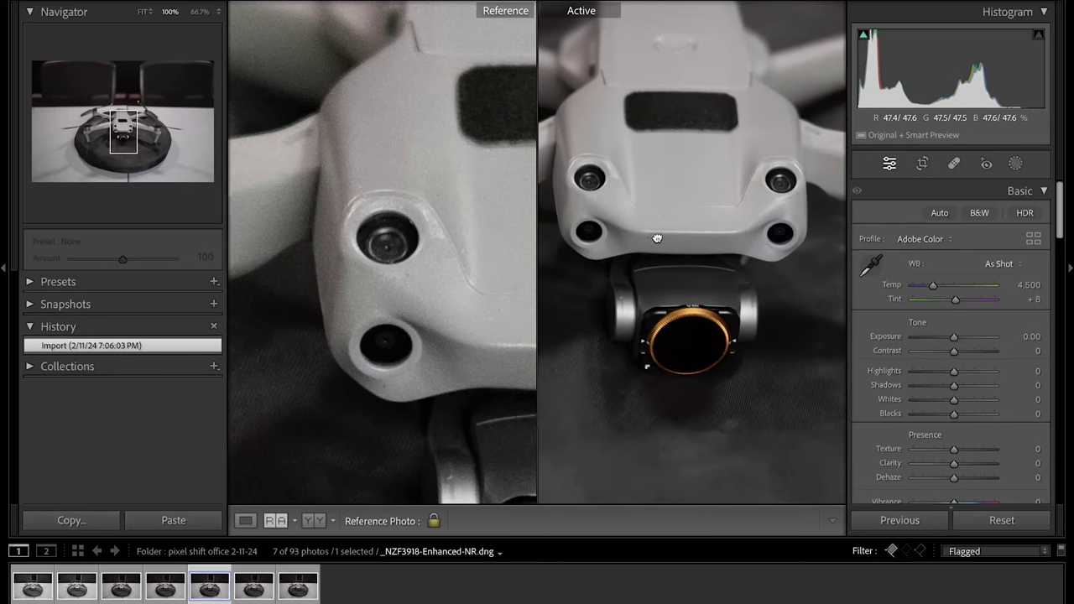
{"action": "left_click_drag", "start_coordinate": [491, 337], "coordinate": [328, 175]}
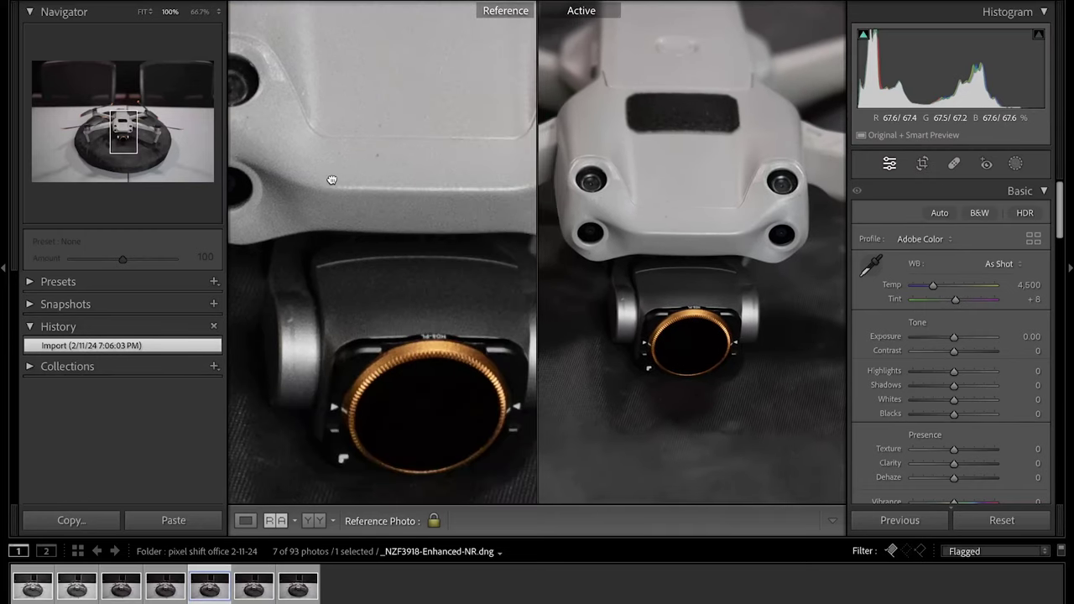
{"action": "left_click_drag", "start_coordinate": [395, 221], "coordinate": [388, 175]}
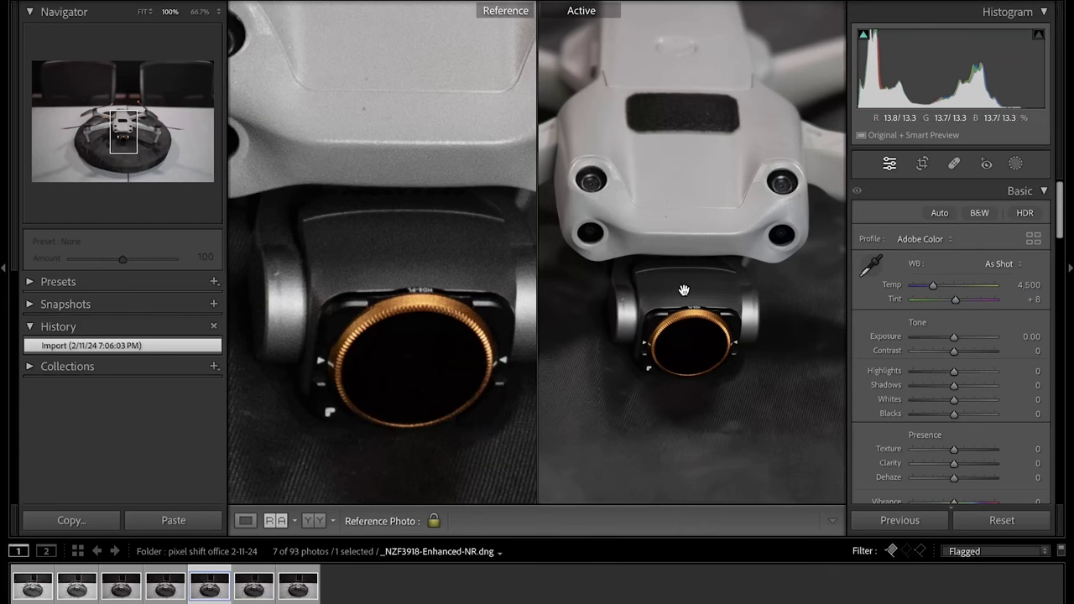
{"action": "left_click_drag", "start_coordinate": [734, 294], "coordinate": [733, 274]}
{"action": "key", "text": "ctrl+equal"}
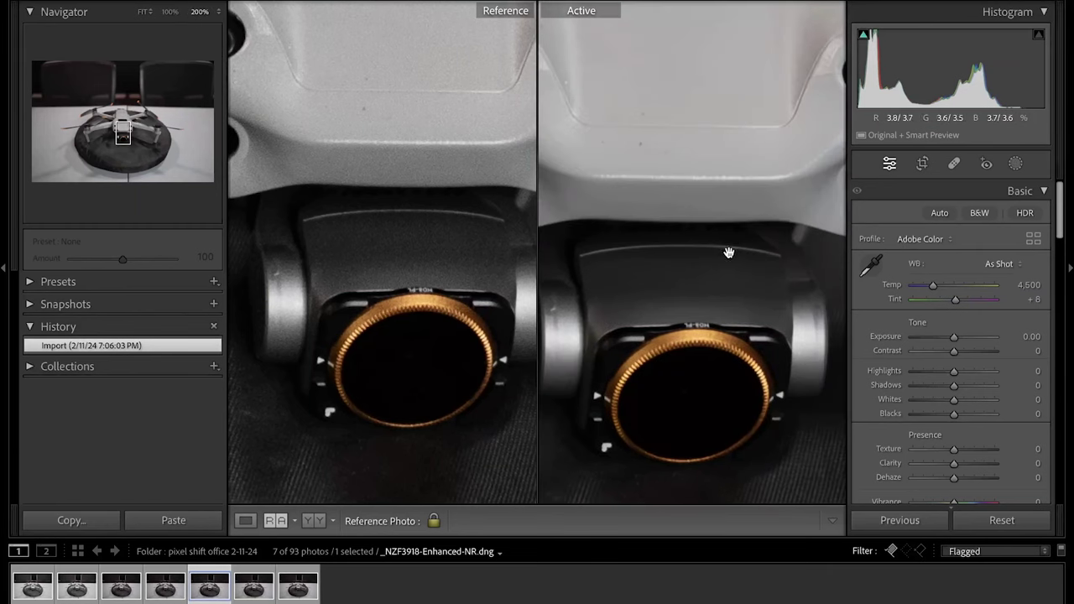
{"action": "left_click_drag", "start_coordinate": [728, 252], "coordinate": [742, 208]}
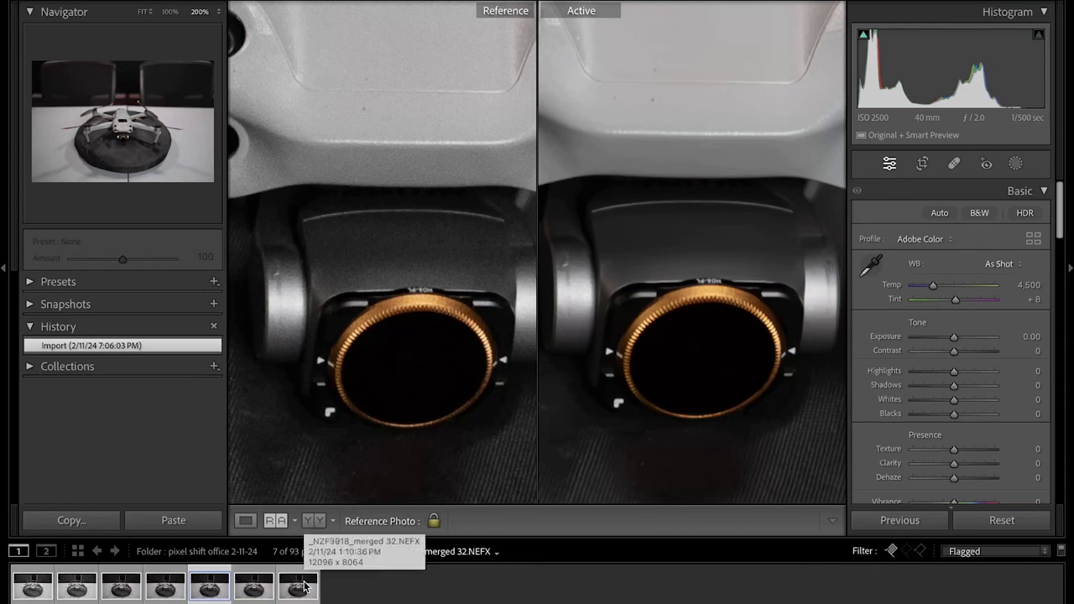
- Zoom Active and Reference to 400% and line both up on the filter ring lettering
{"action": "left_click", "coordinate": [380, 287]}
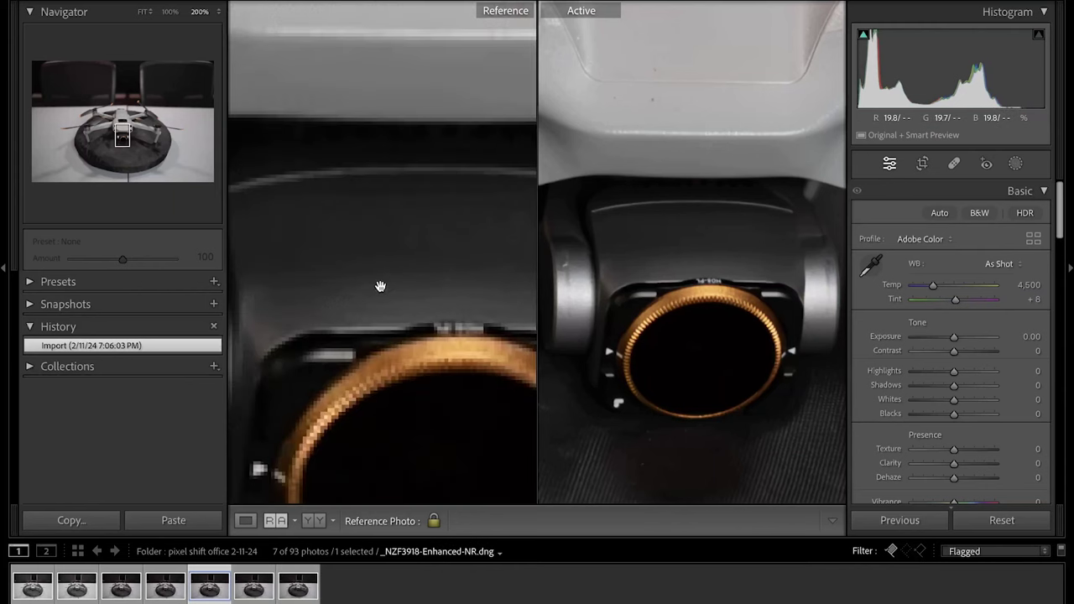
{"action": "left_click", "coordinate": [412, 331]}
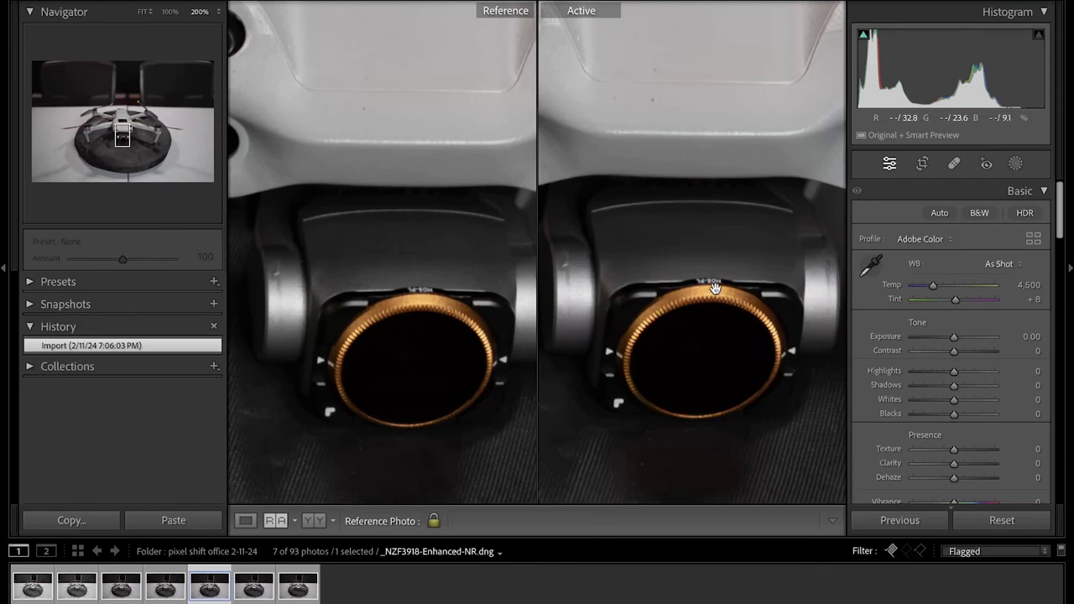
{"action": "key", "text": "ctrl+equal"}
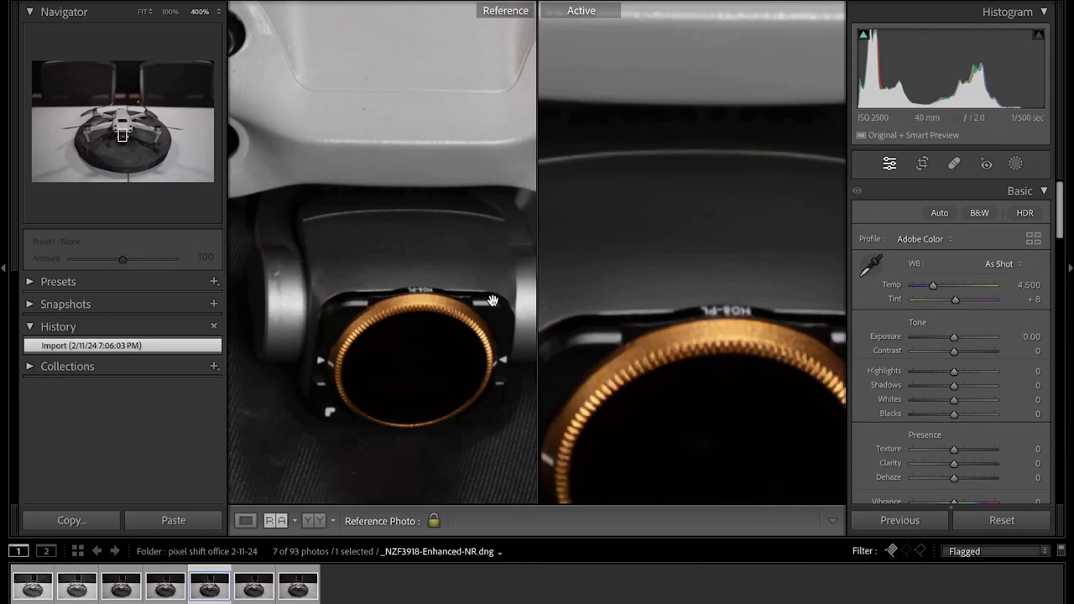
{"action": "left_click", "coordinate": [415, 294]}
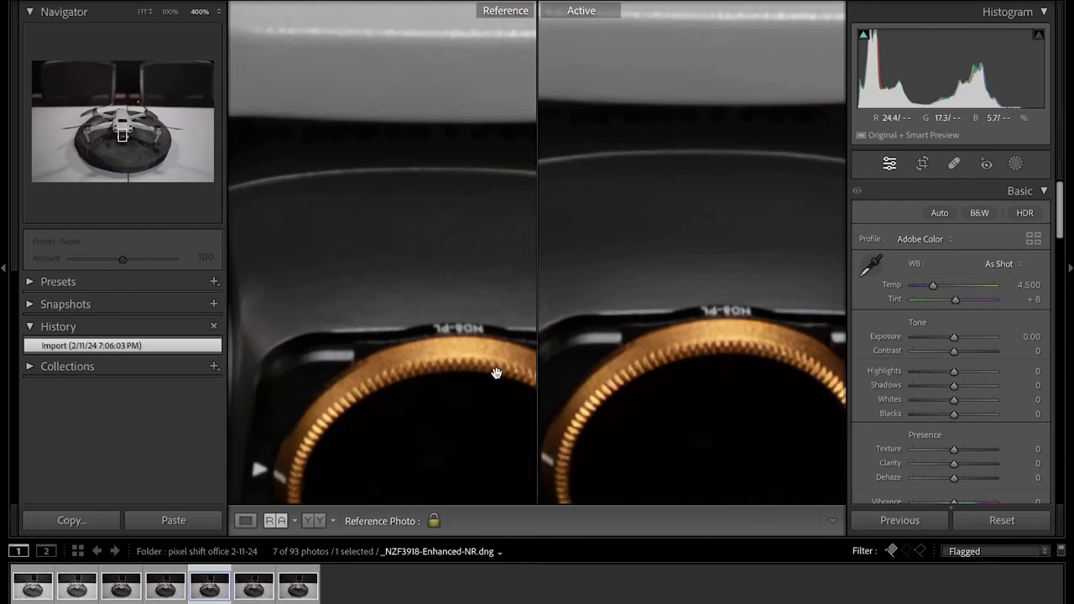
{"action": "left_click_drag", "start_coordinate": [496, 371], "coordinate": [455, 372]}
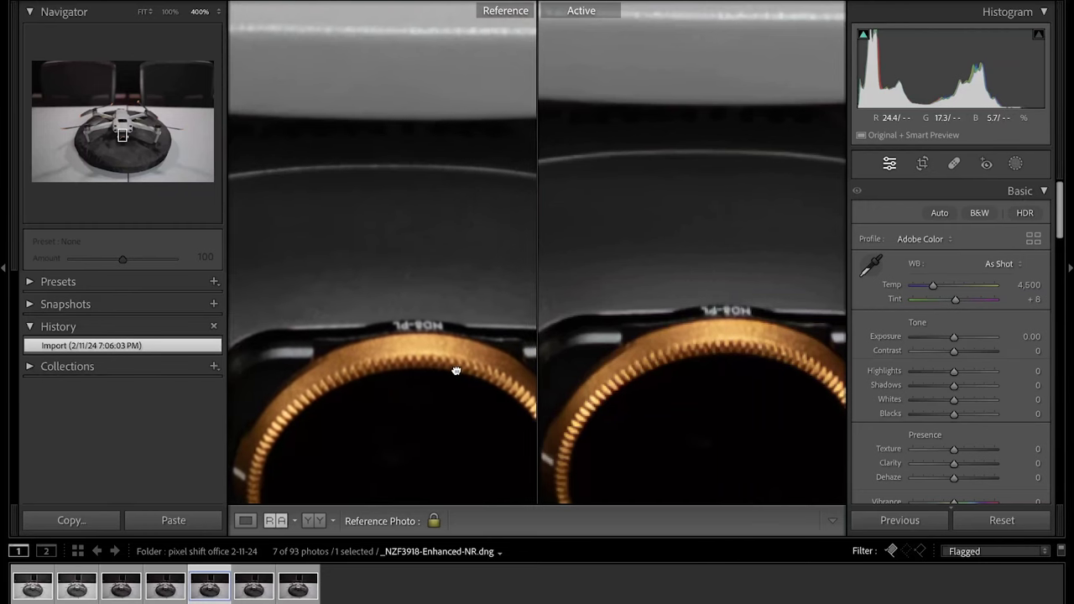
- Reset both views to Fit, then zoom both panes to 400% on the same propeller blade
{"action": "left_click", "coordinate": [718, 351]}
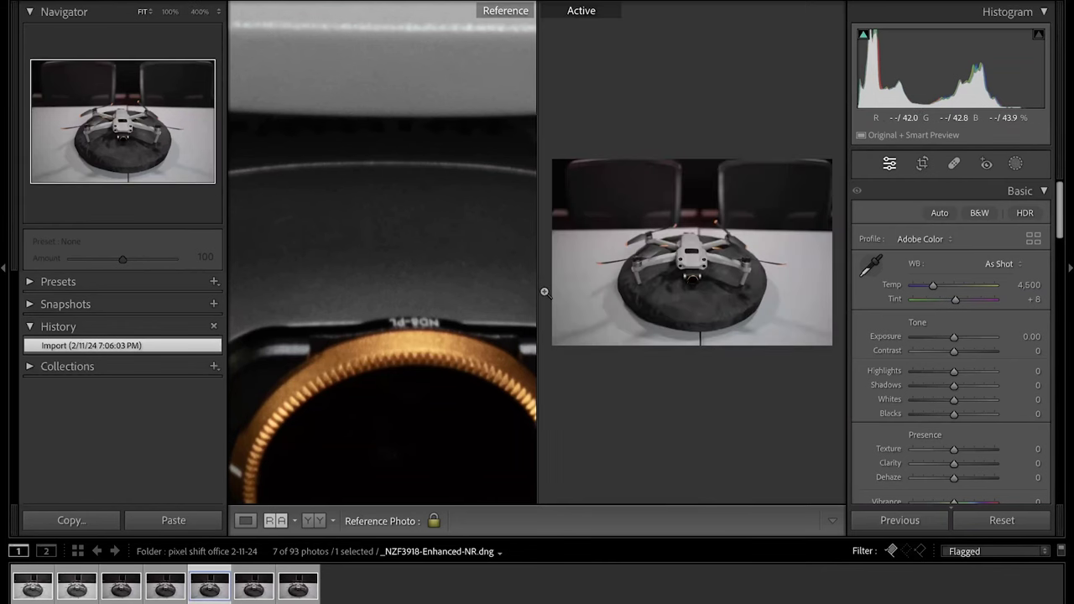
{"action": "left_click", "coordinate": [405, 340]}
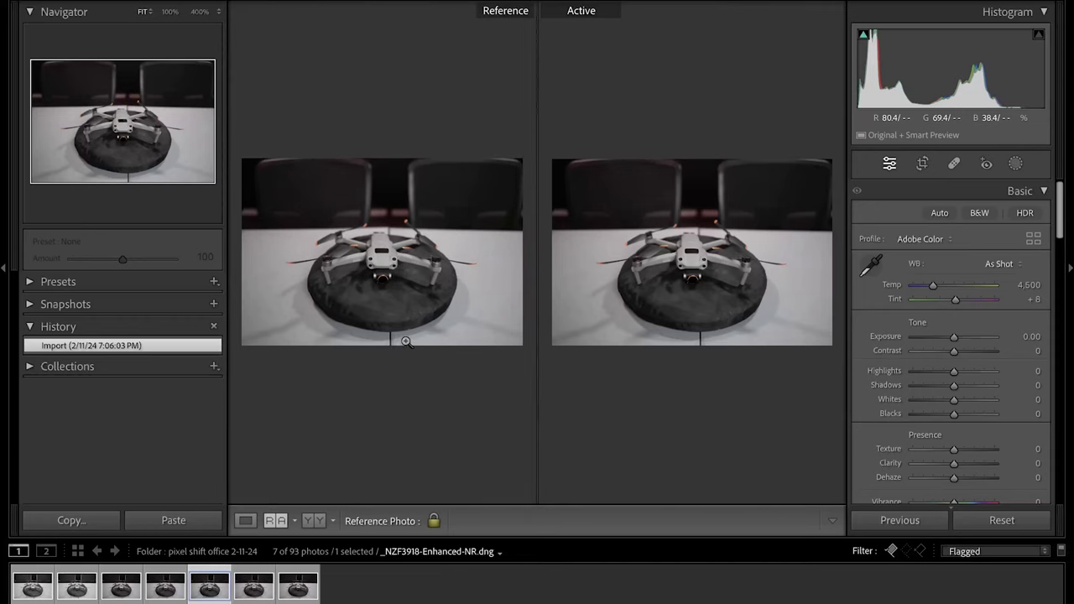
{"action": "left_click", "coordinate": [334, 267]}
{"action": "left_click_drag", "start_coordinate": [331, 261], "coordinate": [500, 347]}
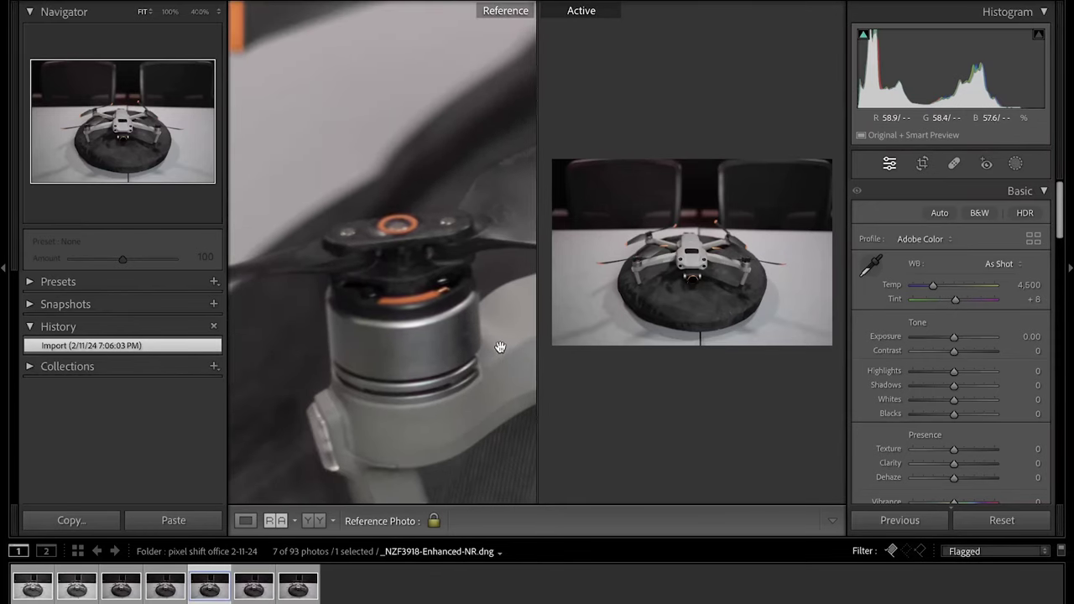
{"action": "left_click", "coordinate": [651, 270]}
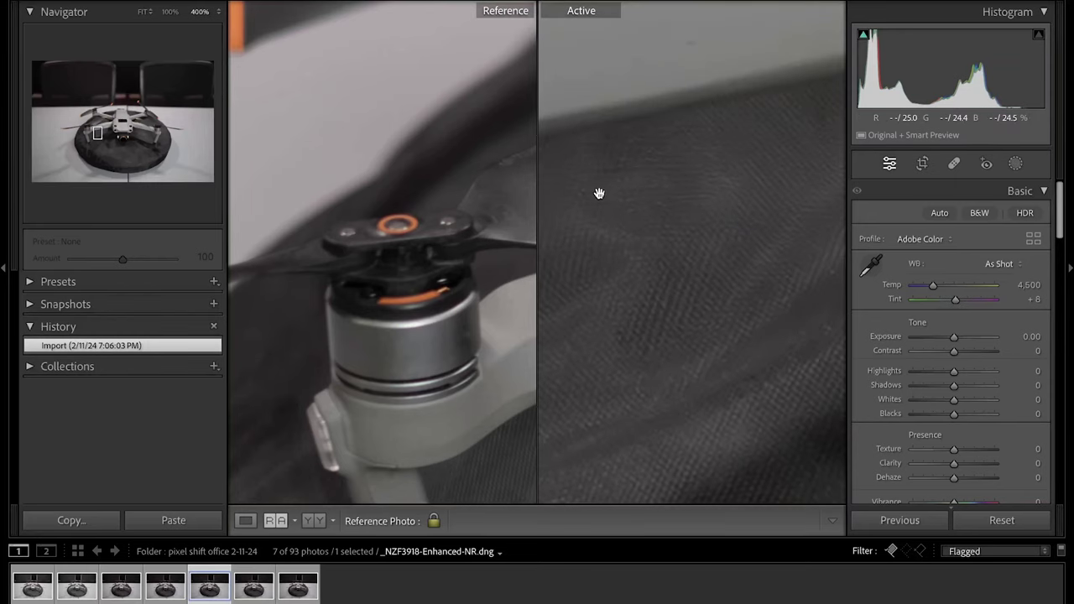
{"action": "left_click_drag", "start_coordinate": [598, 193], "coordinate": [774, 422]}
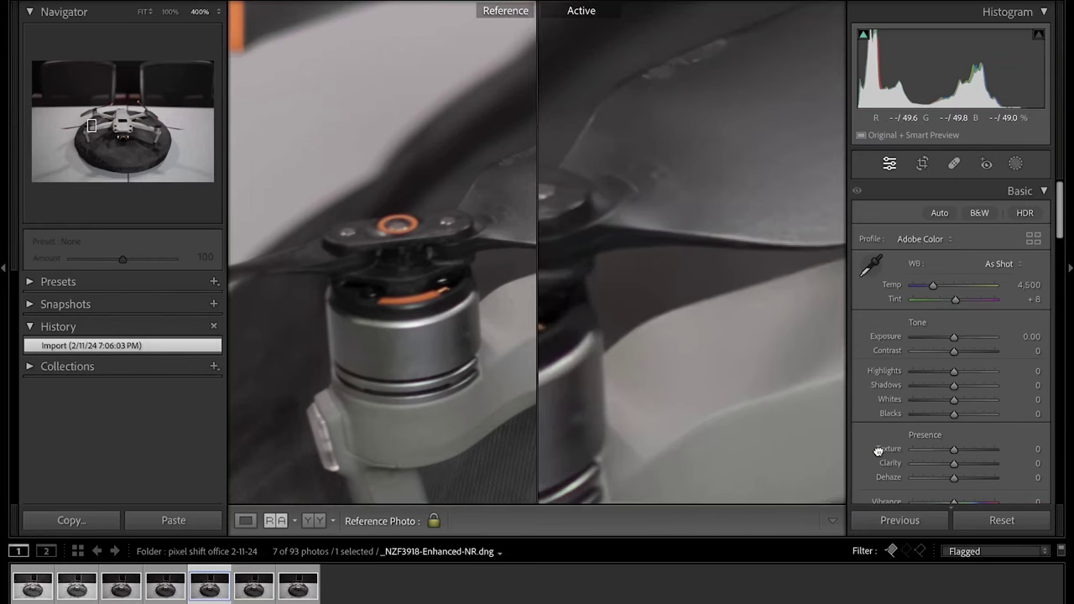
{"action": "left_click_drag", "start_coordinate": [470, 181], "coordinate": [269, 251]}
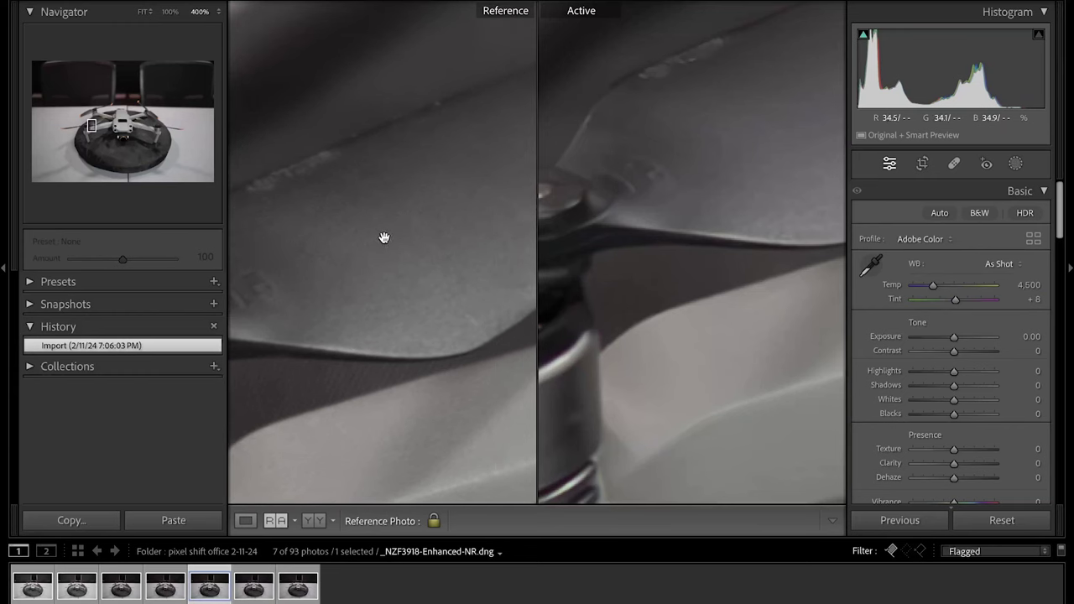
{"action": "left_click_drag", "start_coordinate": [711, 173], "coordinate": [602, 281]}
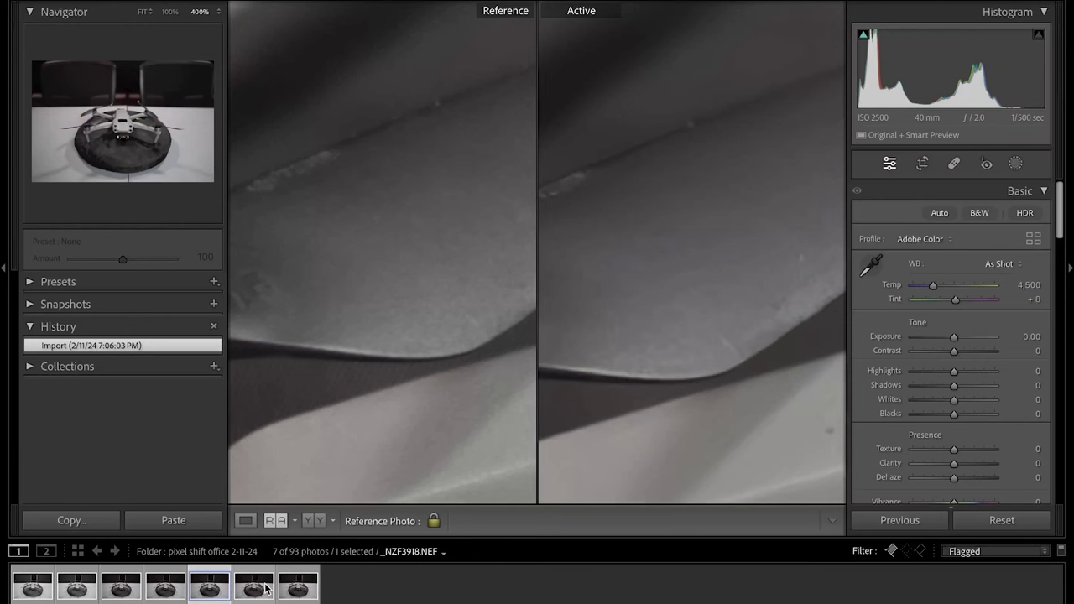
- Load the original raw NEF as Active and align both panes on the motor's orange ring
{"action": "left_click", "coordinate": [265, 588]}
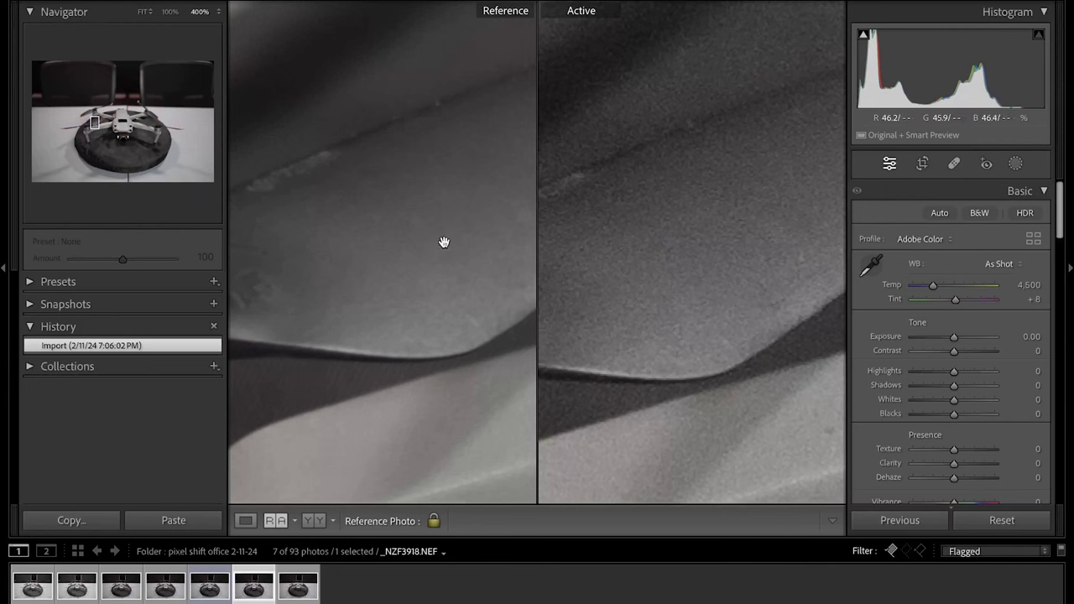
{"action": "left_click_drag", "start_coordinate": [693, 307], "coordinate": [733, 179]}
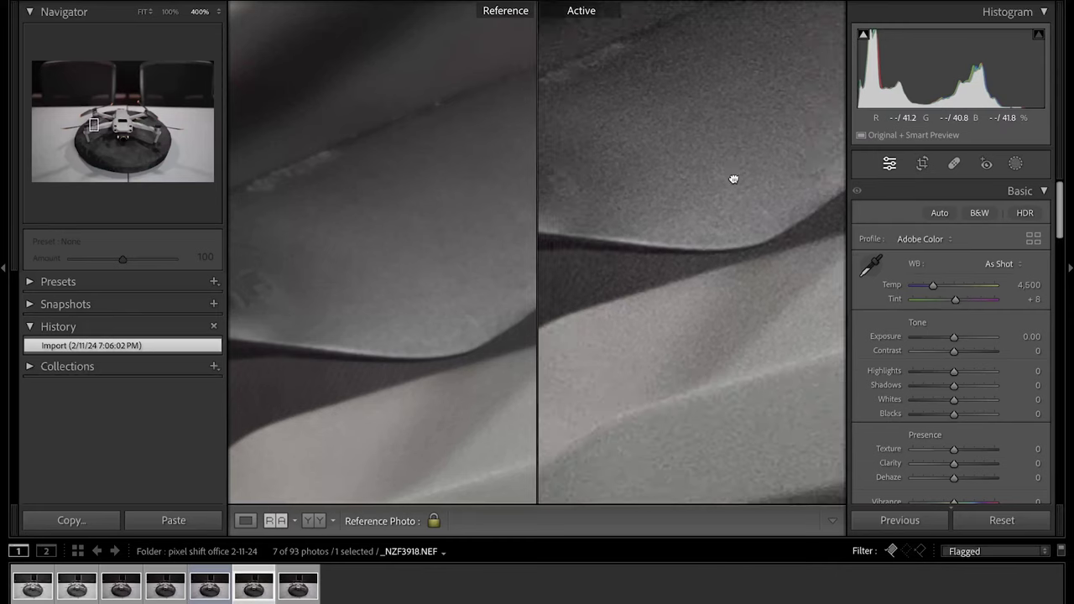
{"action": "left_click_drag", "start_coordinate": [662, 201], "coordinate": [842, 232]}
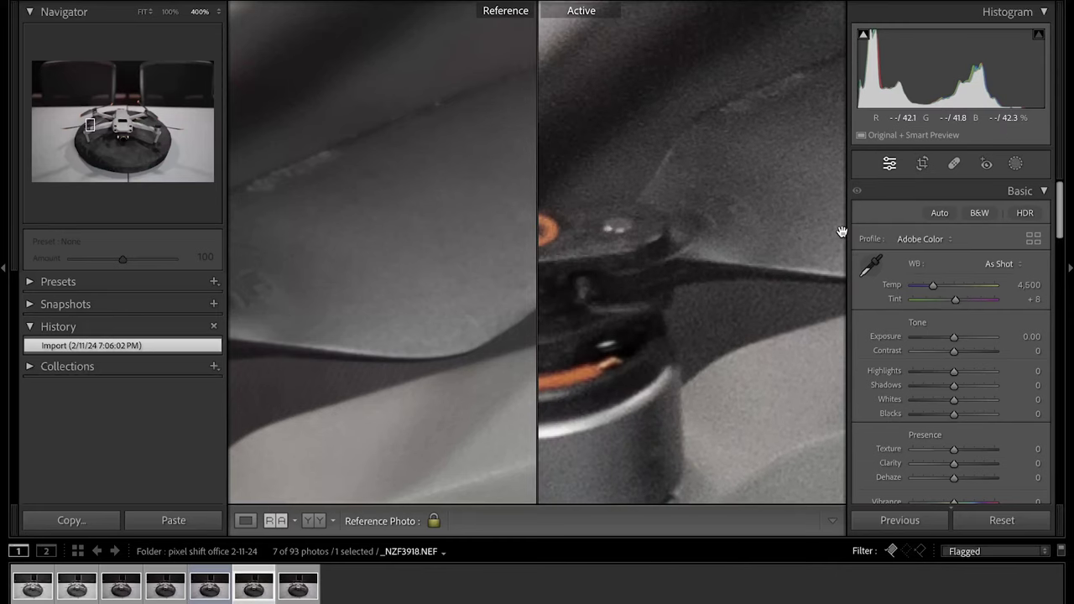
{"action": "left_click_drag", "start_coordinate": [316, 343], "coordinate": [857, 250]}
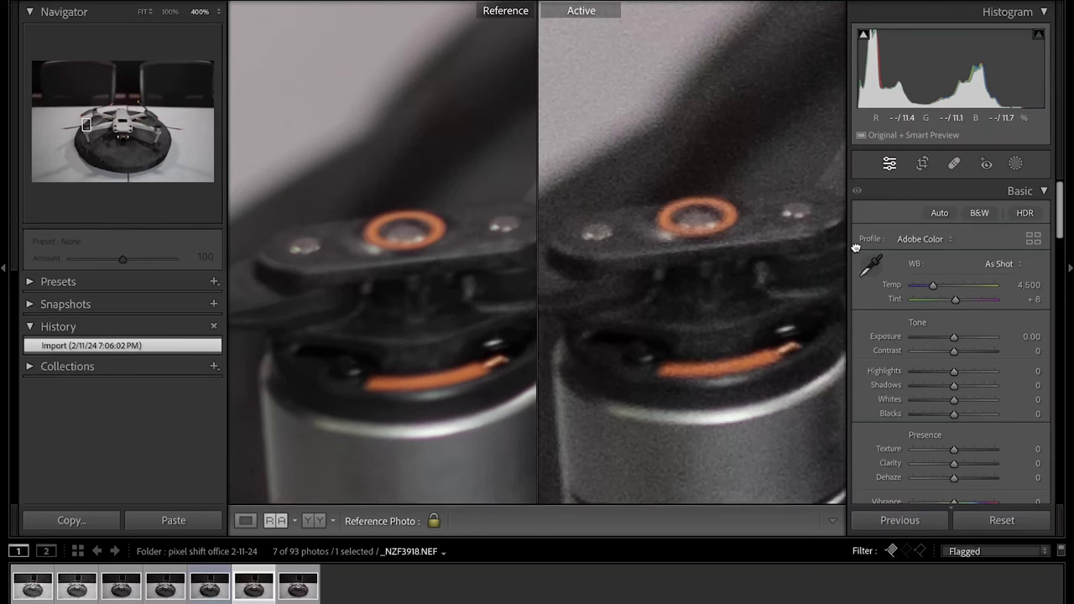